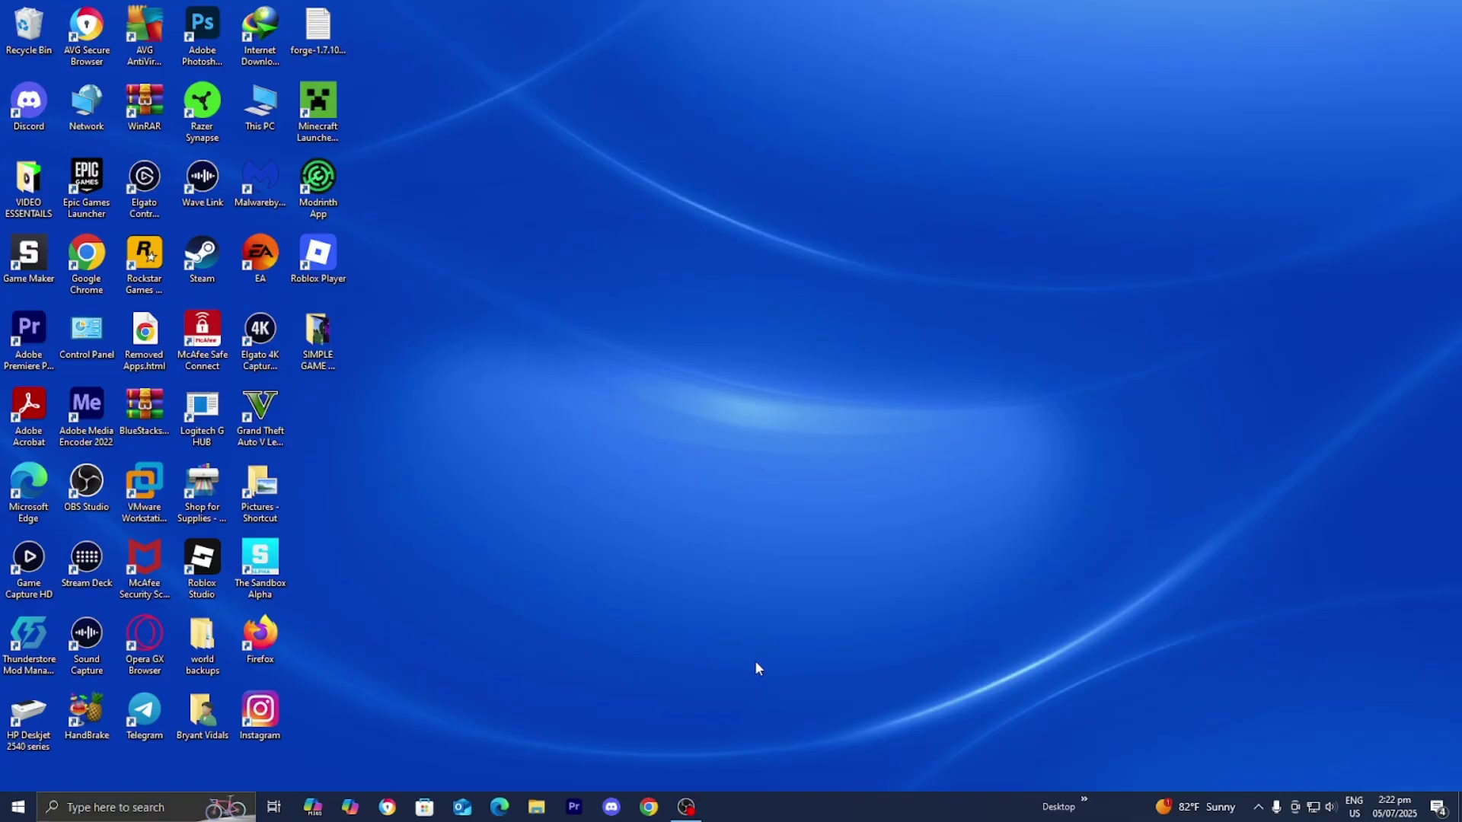
# - Search the web in Chrome for "essential mod" and download the Windows installer from the essential.gg site
pyautogui.click(648, 807)
pyautogui.write('essential mod')
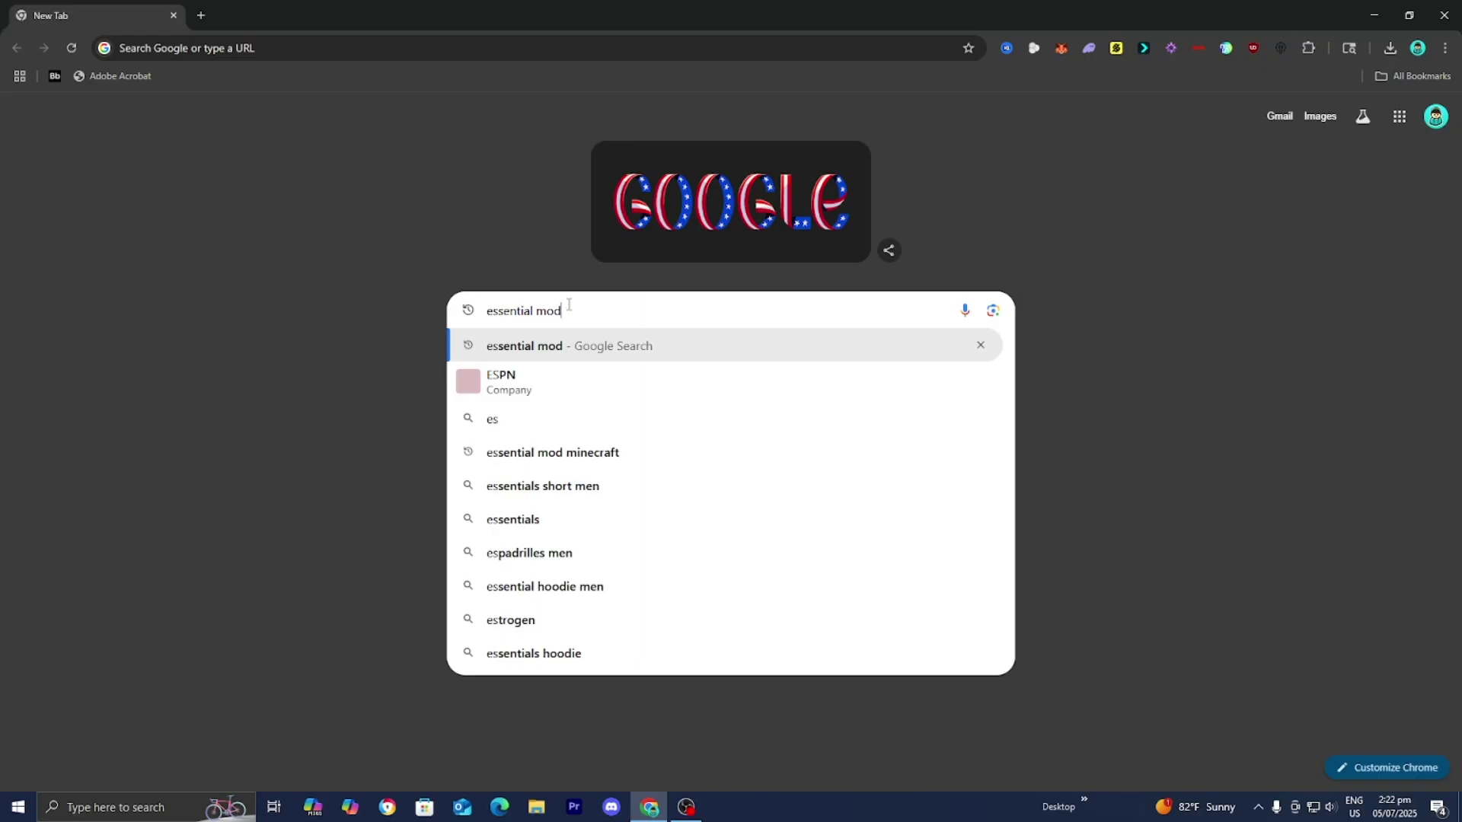
pyautogui.press('Return')
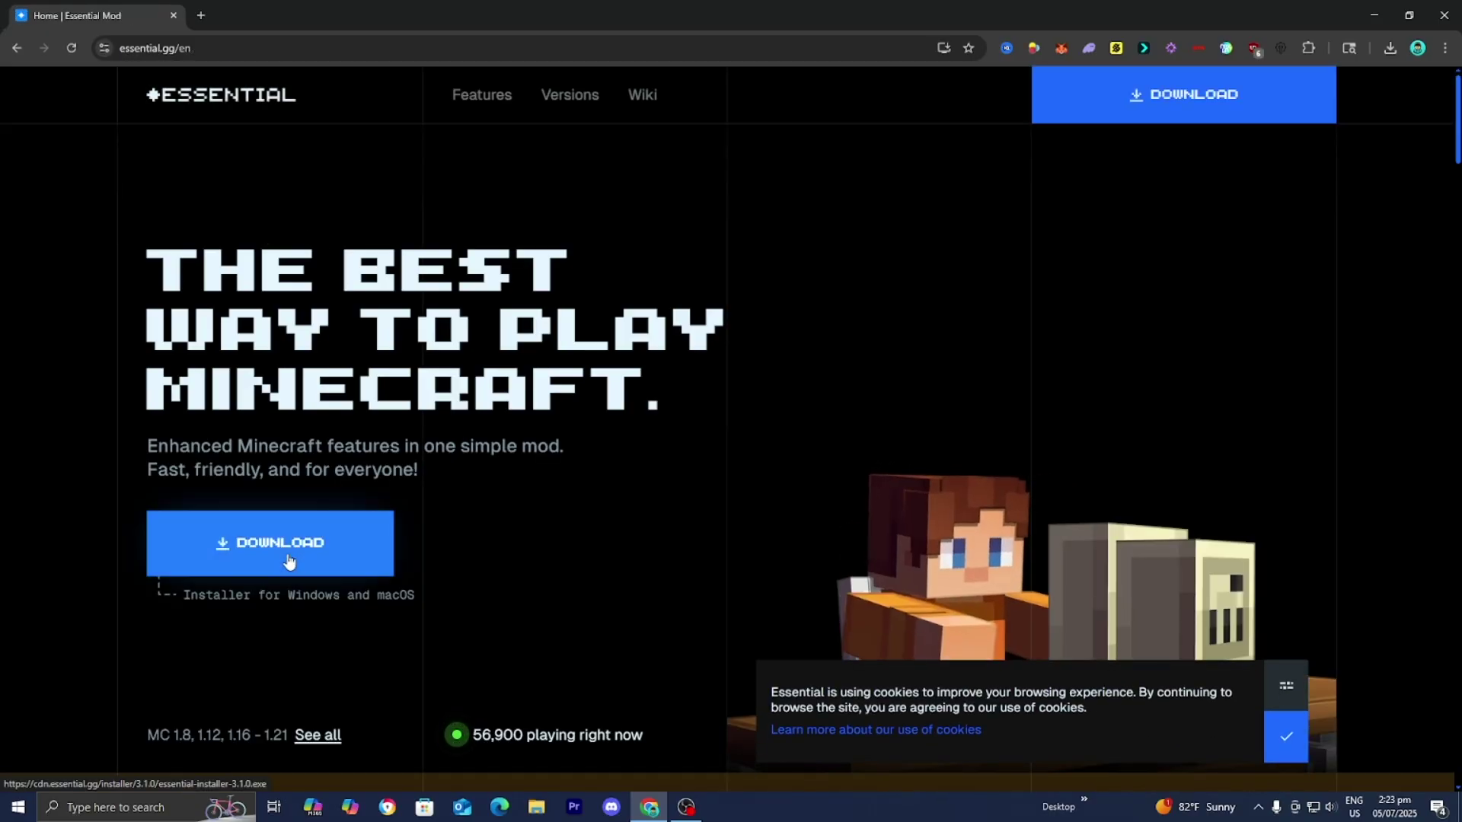
pyautogui.click(288, 562)
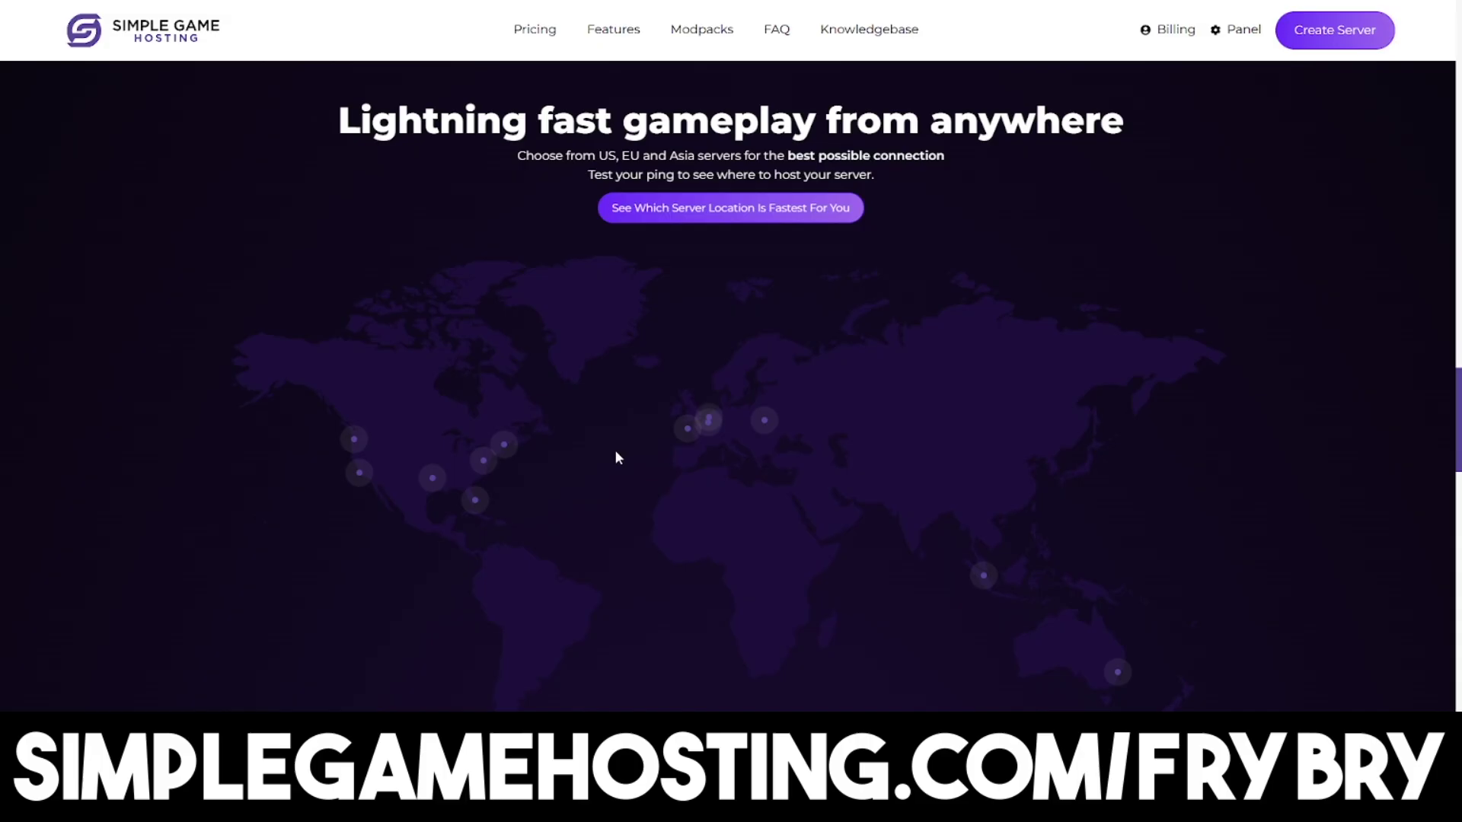
pyautogui.moveTo(495, 454)
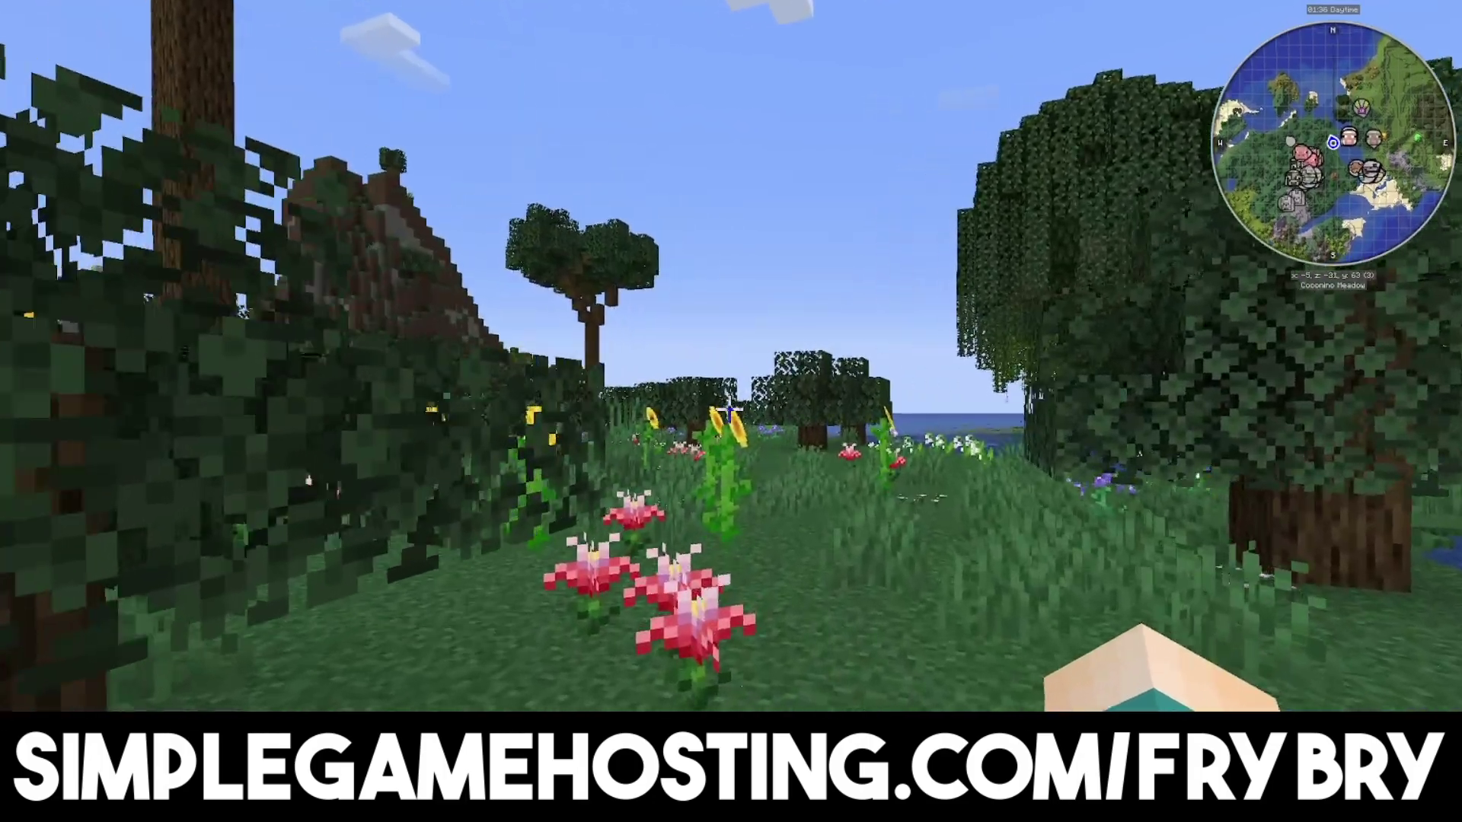
pyautogui.press('w')
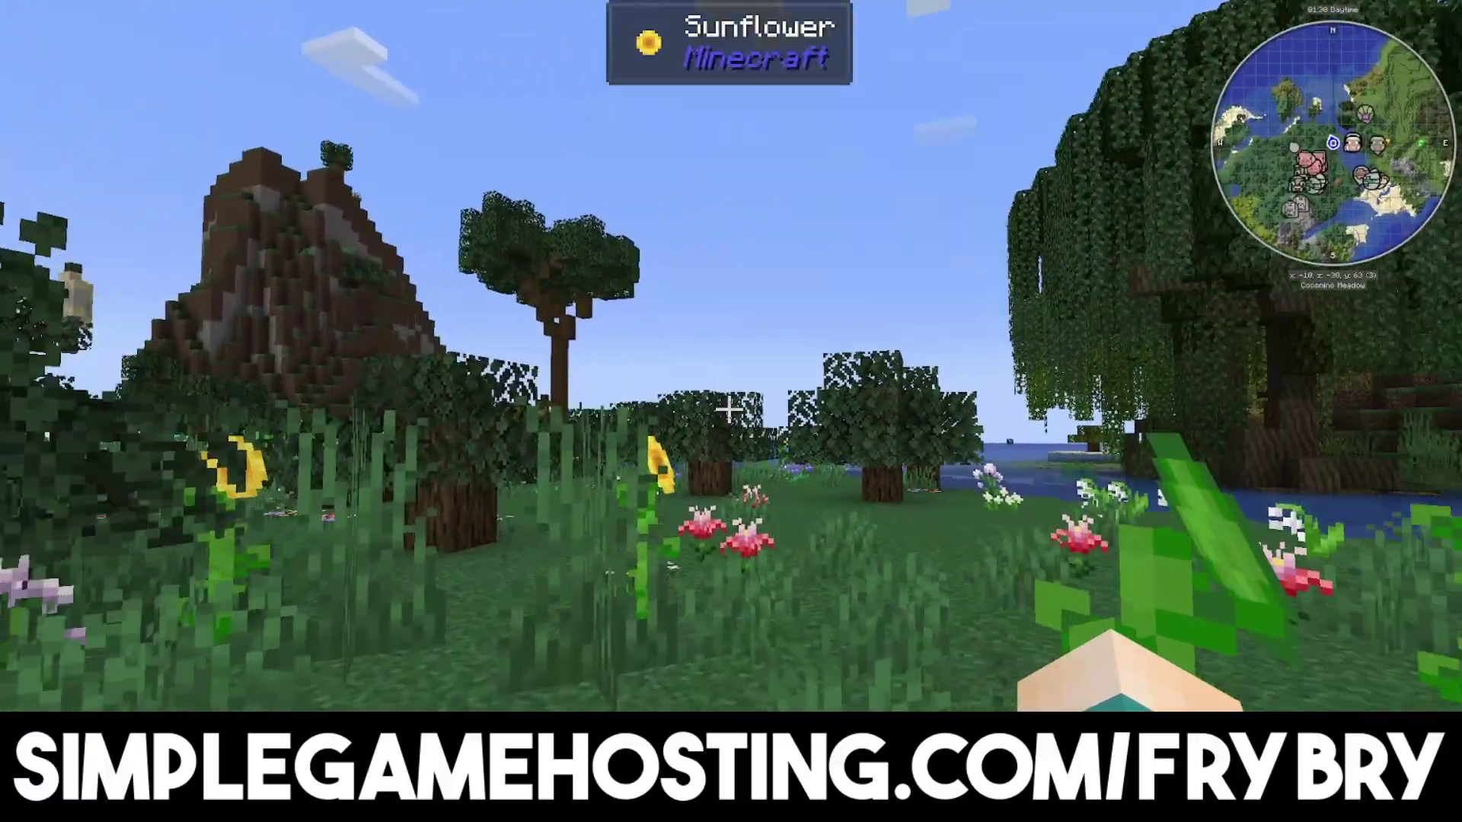
pyautogui.press('w')
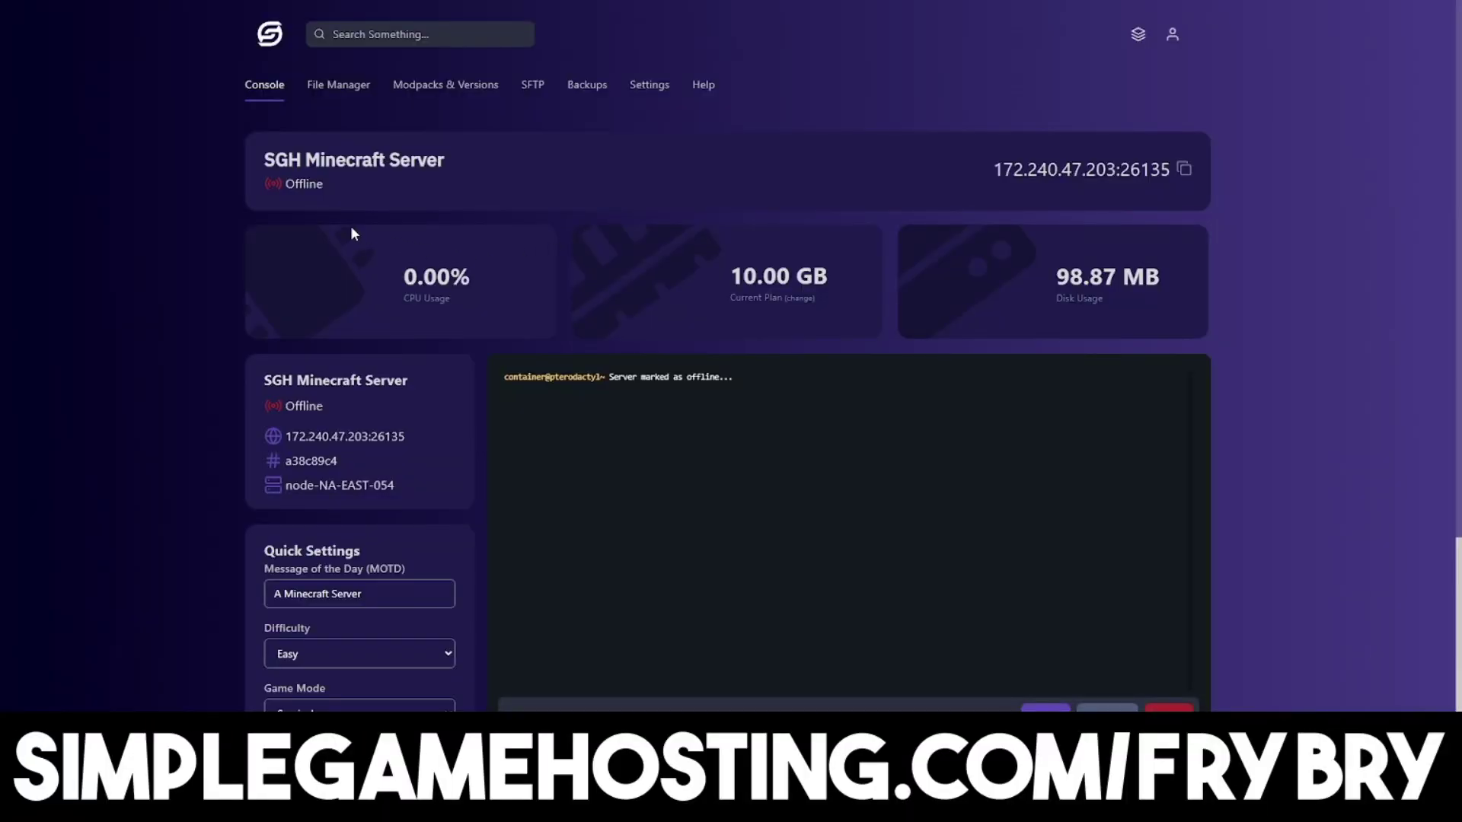
# - Browse the installable modpacks for the SGH Minecraft Server in the hosting panel
pyautogui.click(476, 98)
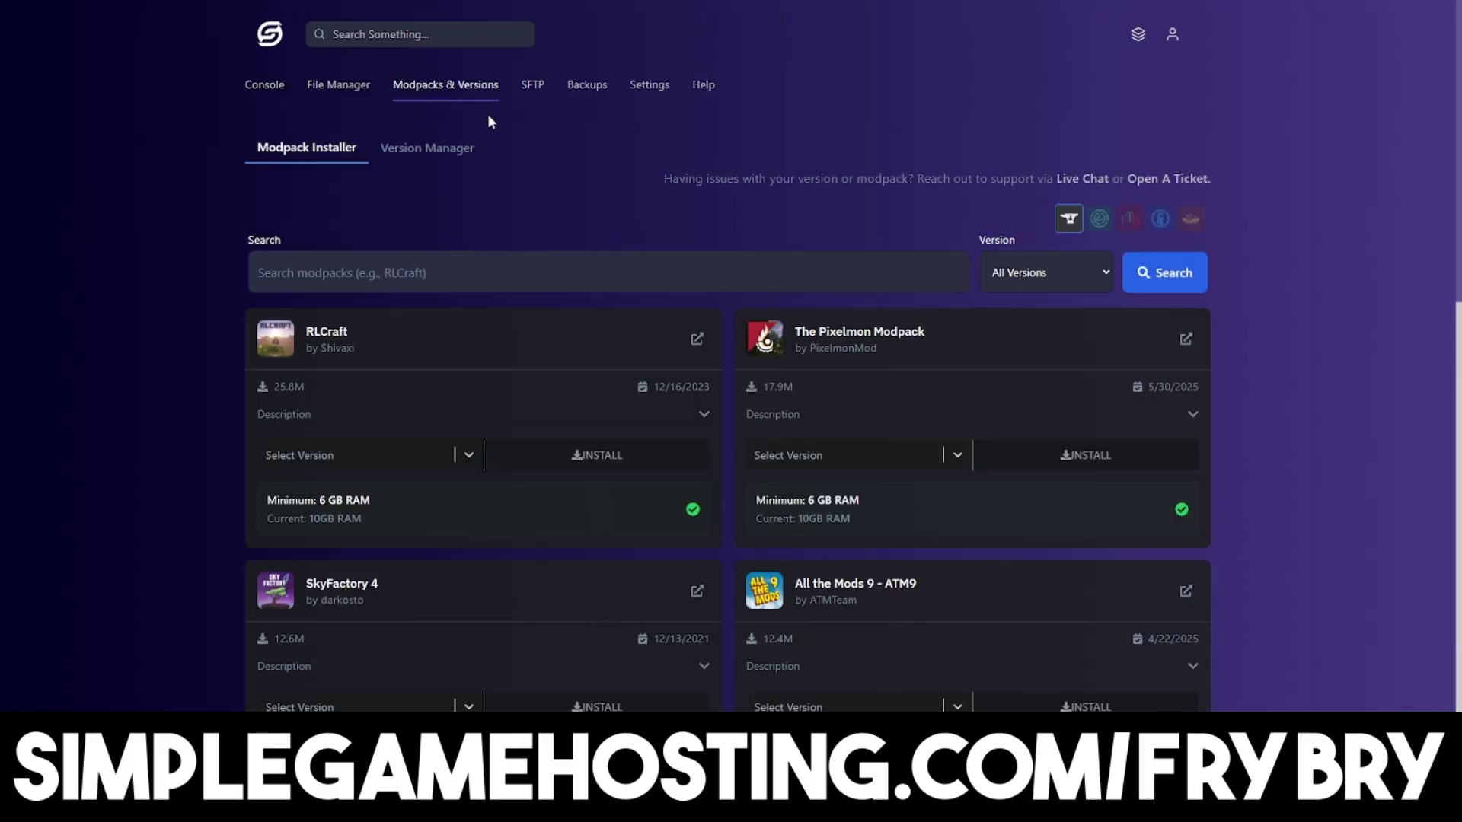
pyautogui.scroll(-2, 491, 121)
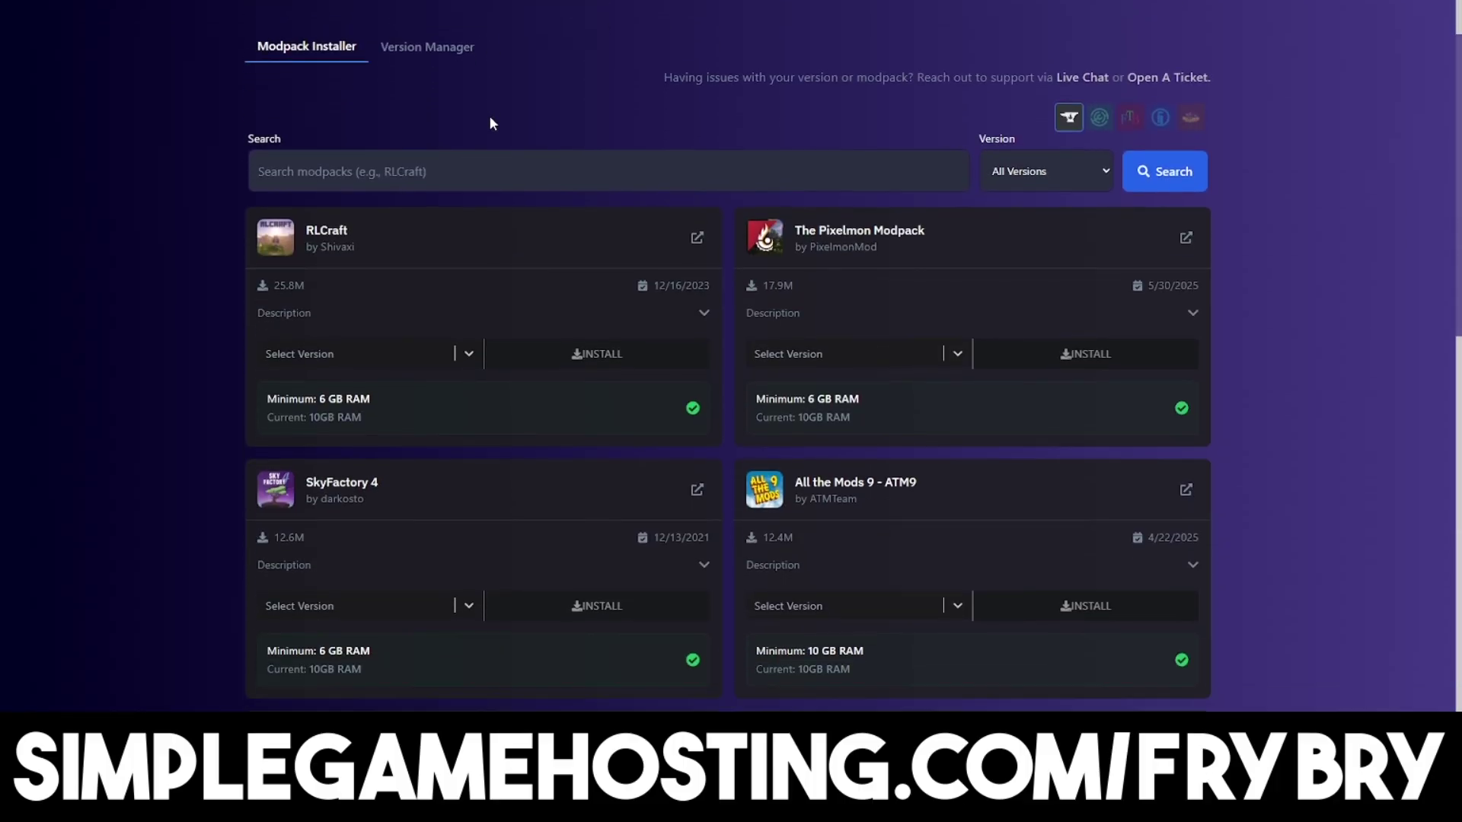
pyautogui.scroll(-4, 491, 118)
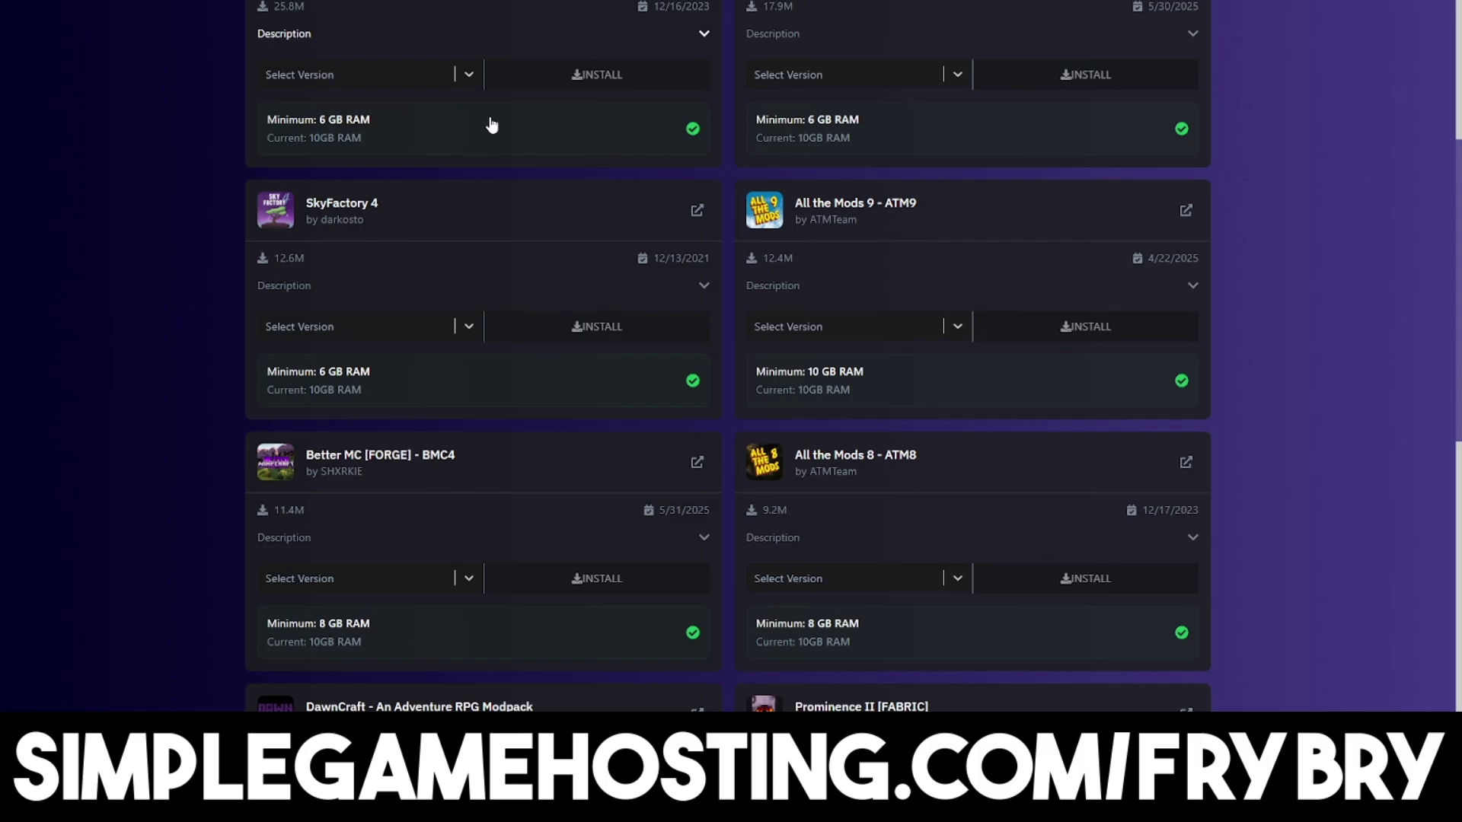
pyautogui.scroll(-5, 490, 120)
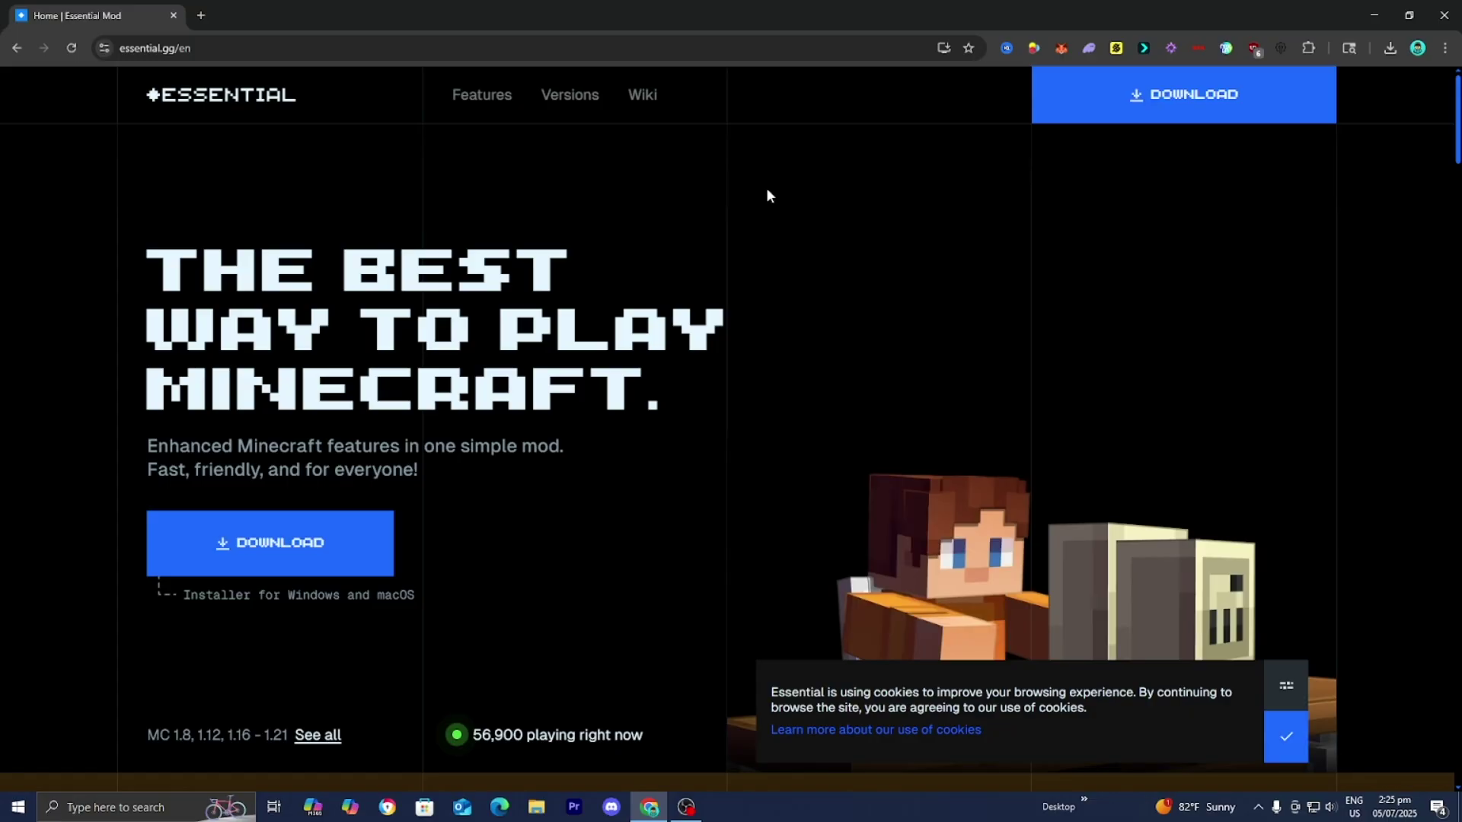
# - Place the downloaded Essential installer file from the browser's recent downloads onto the desktop and minimize the browser
pyautogui.click(1390, 48)
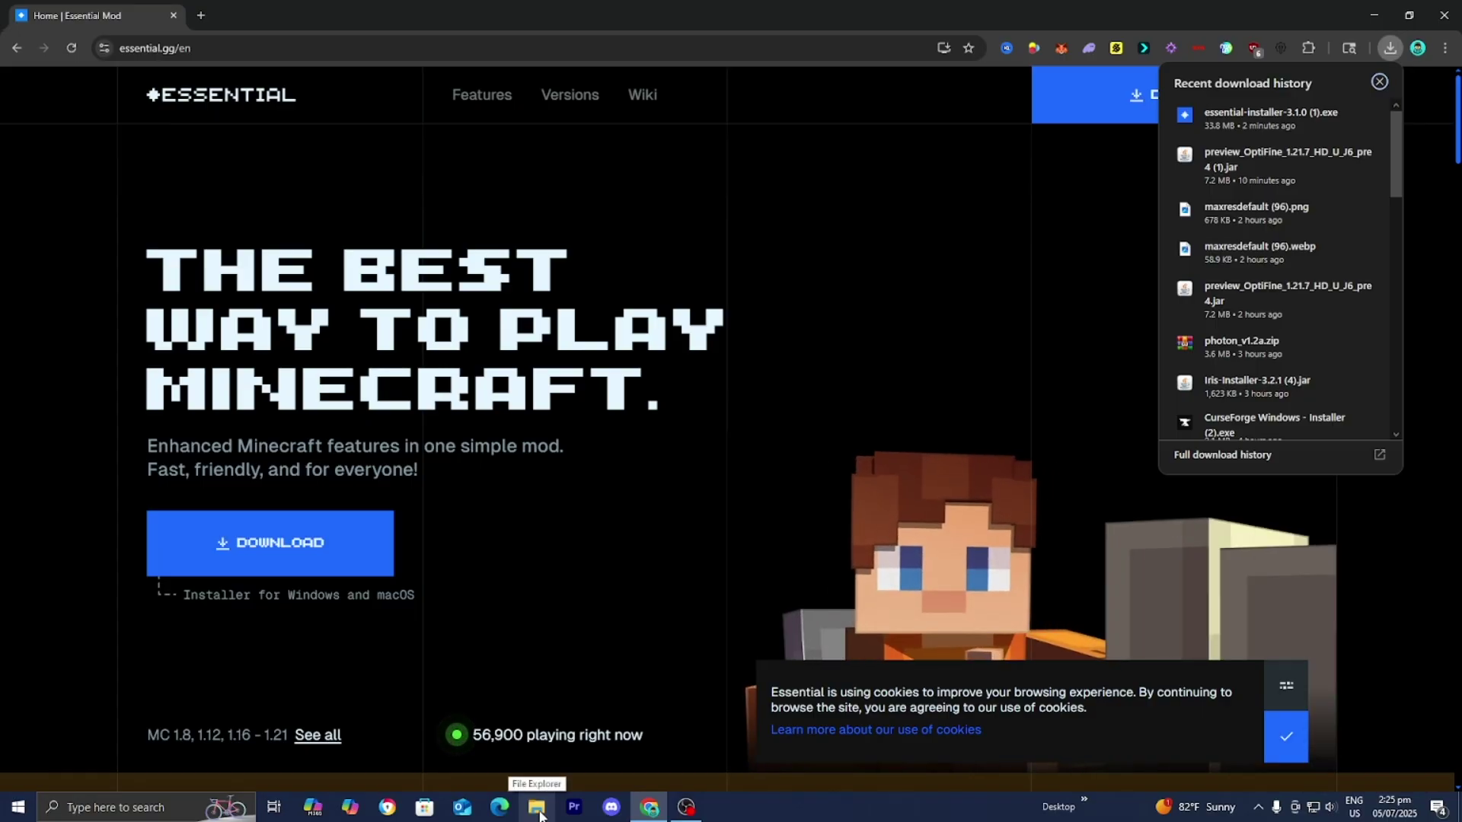
pyautogui.moveTo(733, 15); pyautogui.dragTo(728, 441)
pyautogui.click(1009, 481)
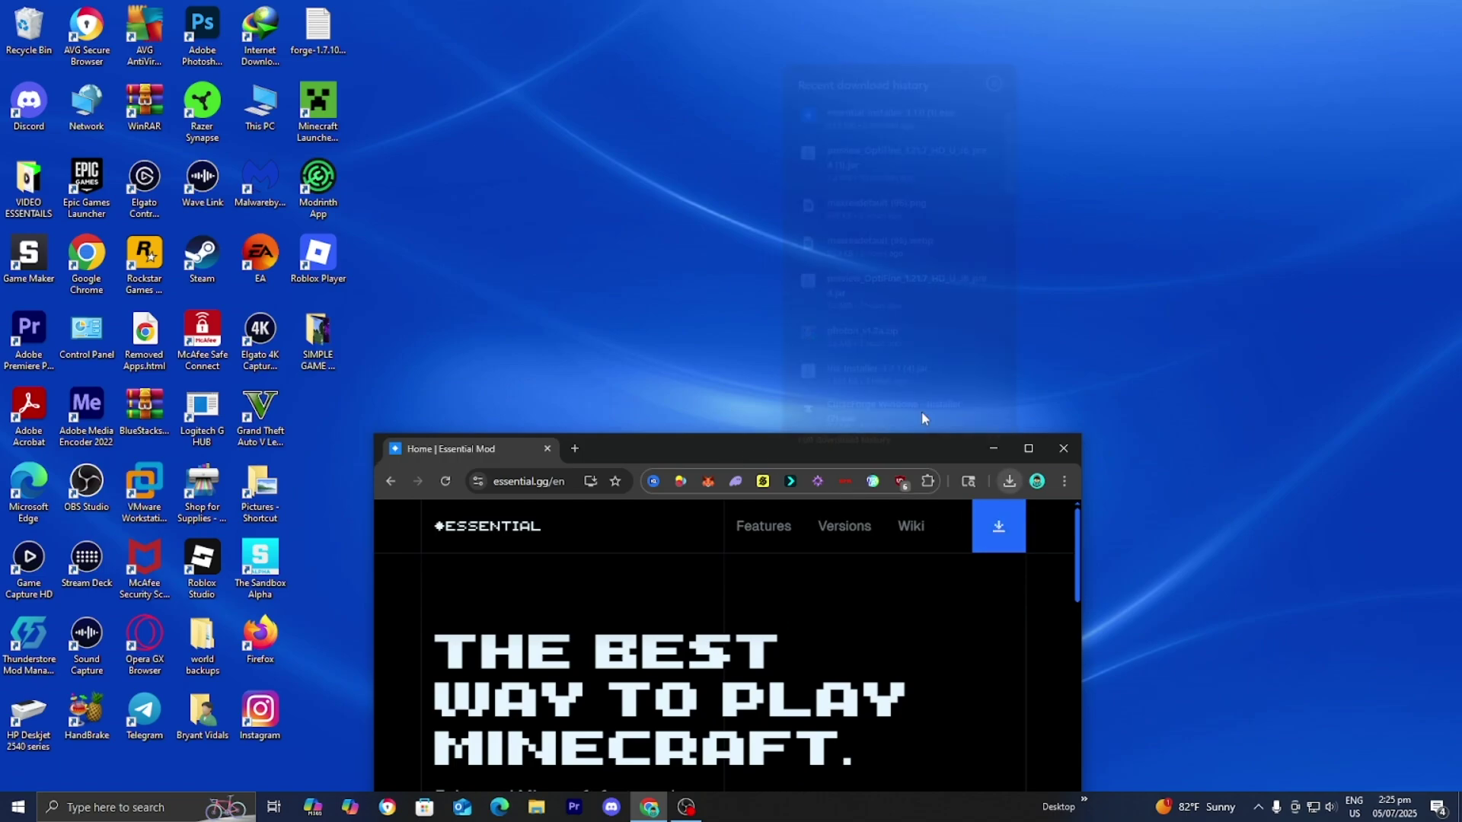
pyautogui.moveTo(619, 307); pyautogui.dragTo(653, 326)
pyautogui.click(850, 457)
pyautogui.click(993, 448)
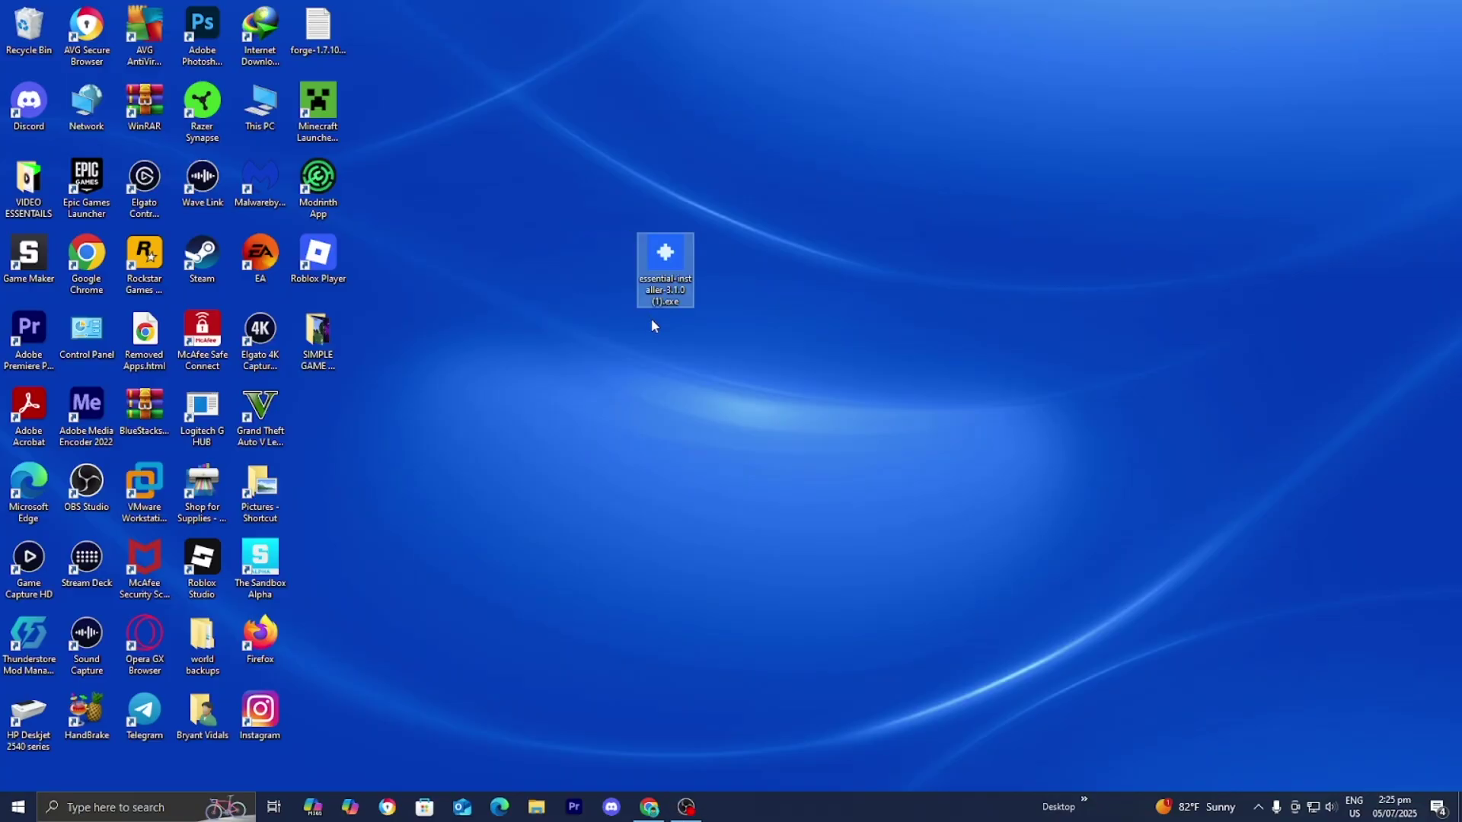
# - Run the Essential installer from the desktop and choose Minecraft Launcher as the launcher
pyautogui.doubleClick(671, 281)
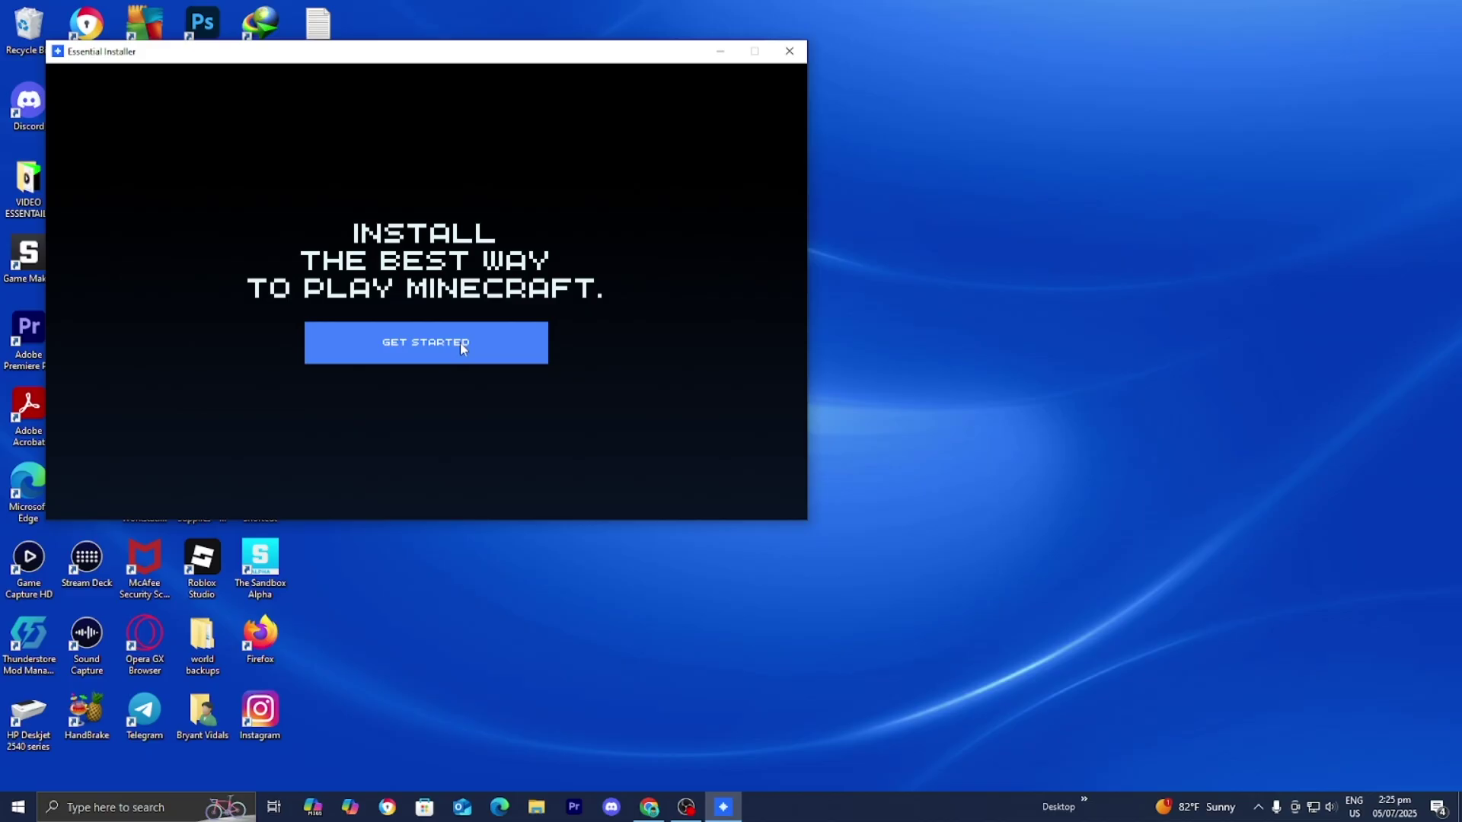
pyautogui.click(460, 341)
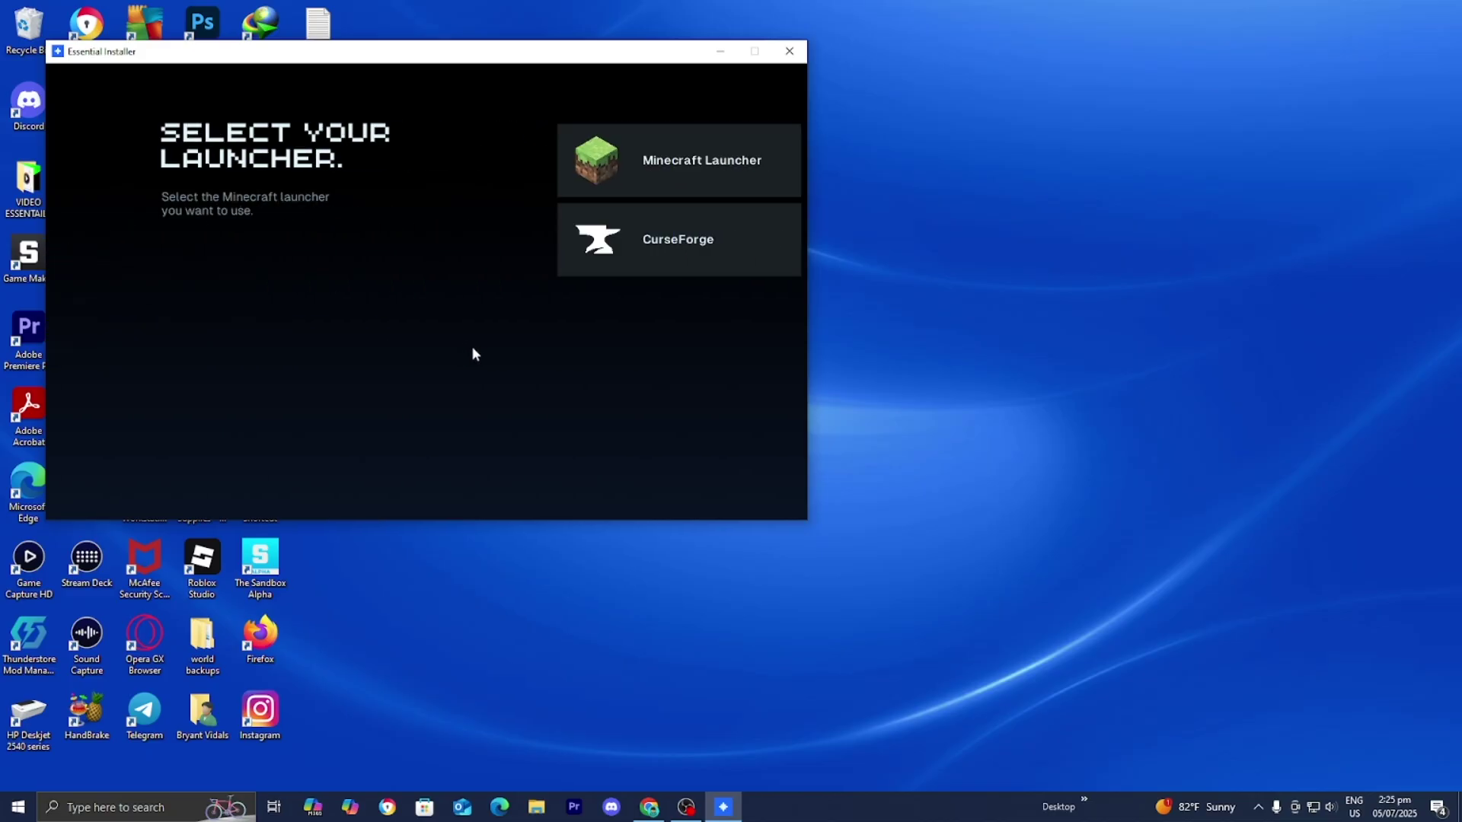
pyautogui.click(606, 154)
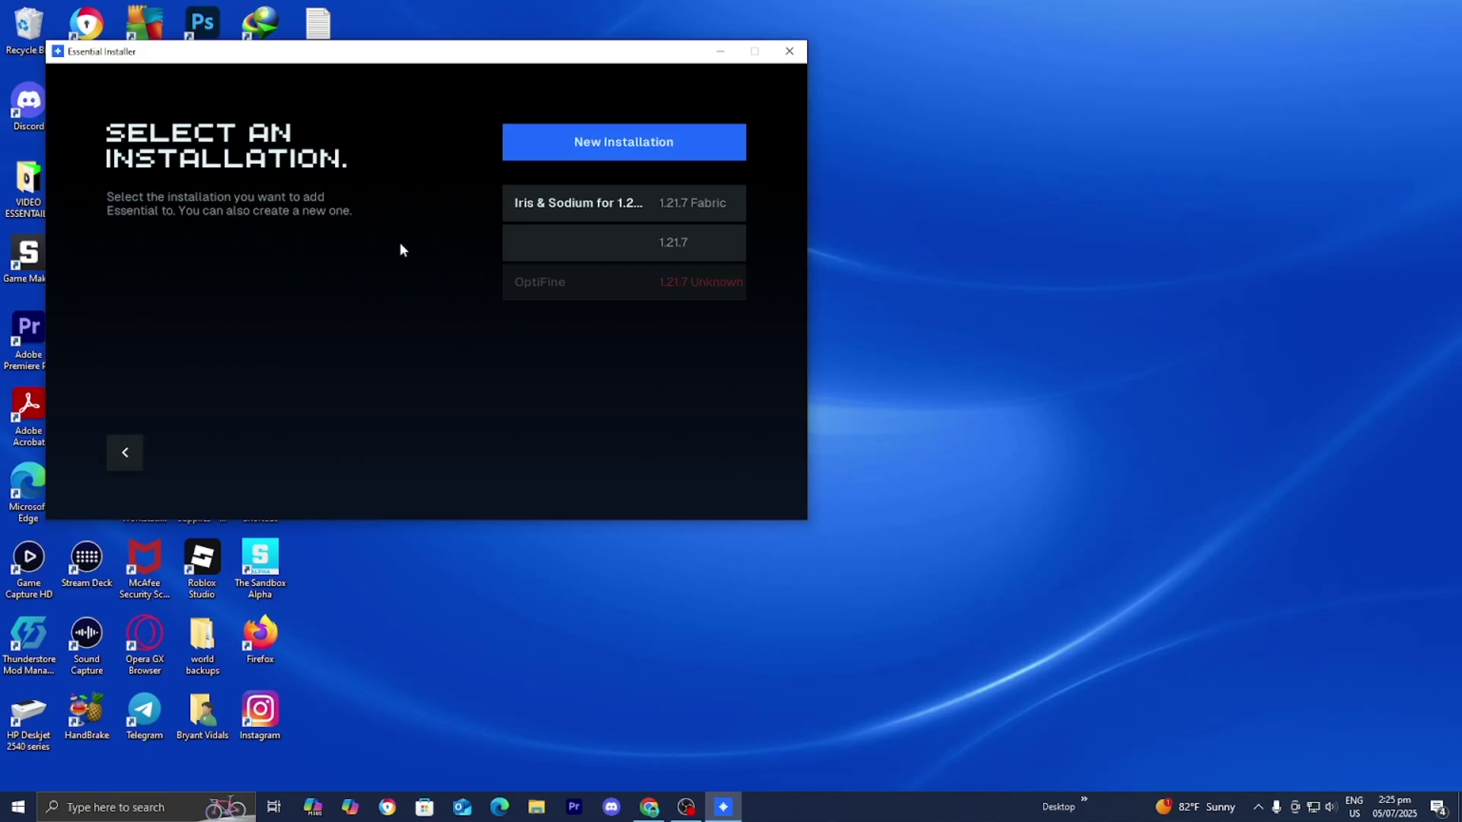
# - Create a new Essential installation for Minecraft 1.21.7 with the Fabric modloader, install it and close the installer
pyautogui.click(609, 160)
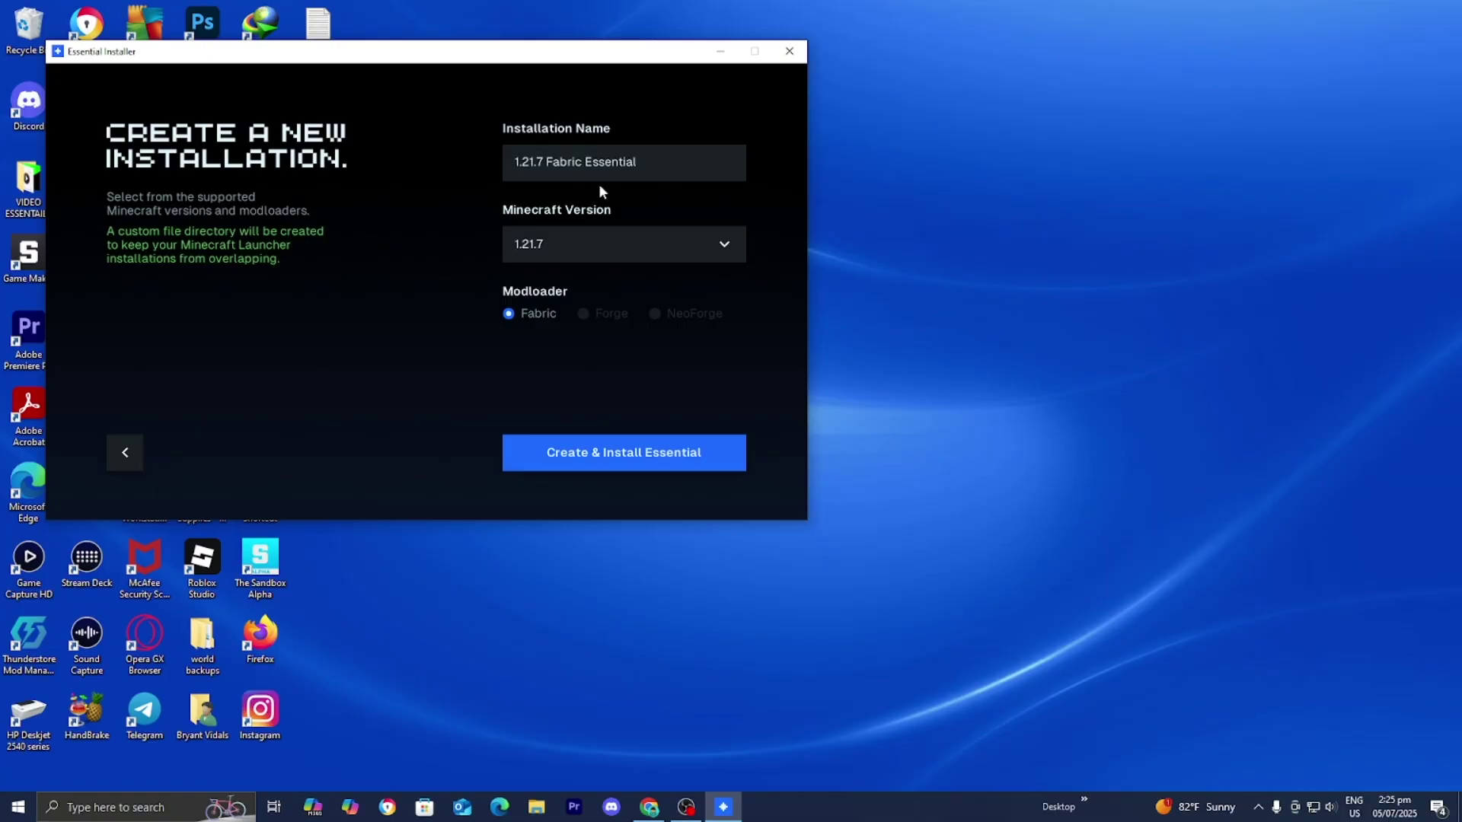
pyautogui.click(558, 249)
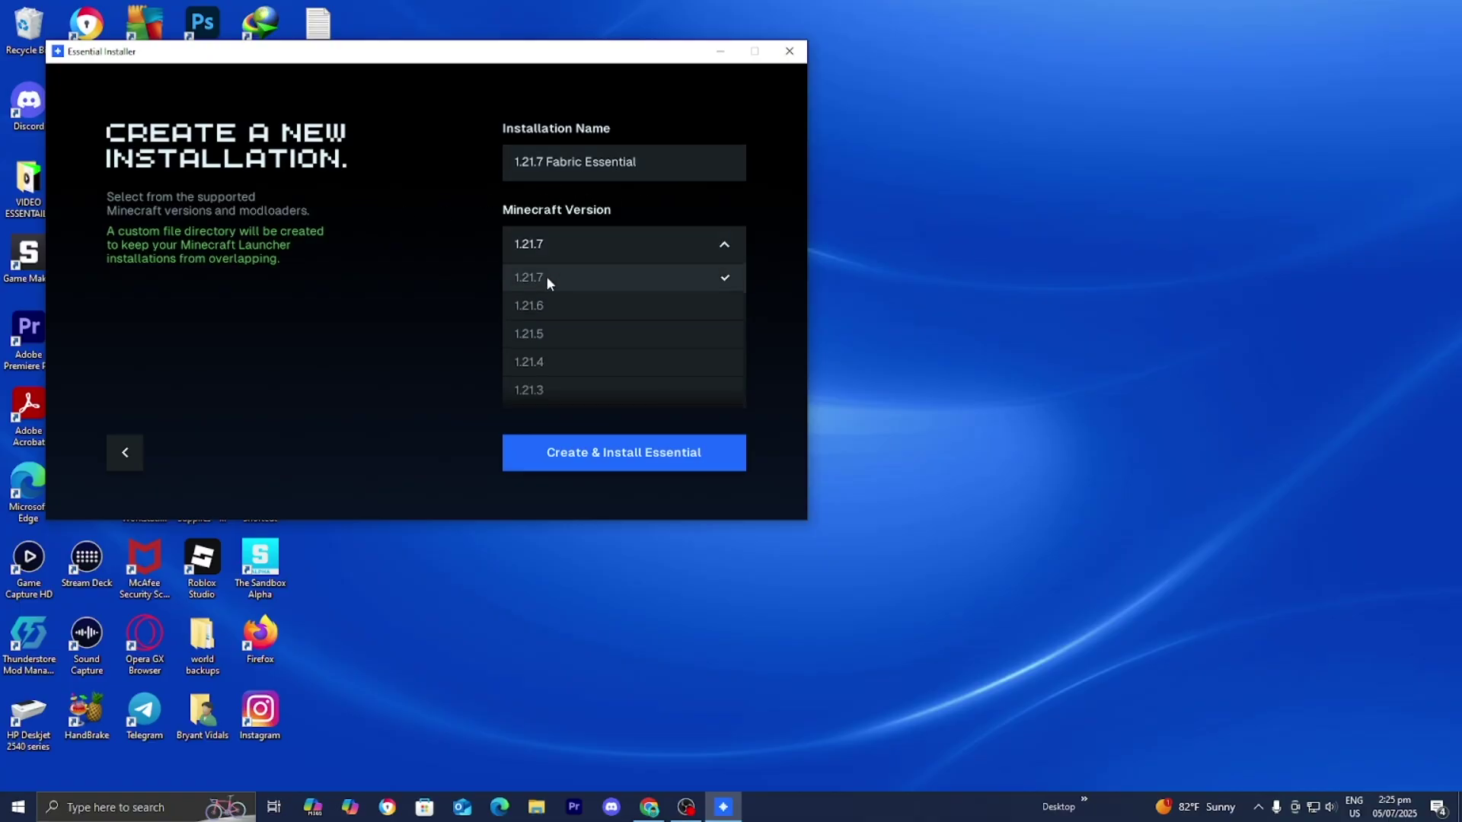
pyautogui.click(547, 278)
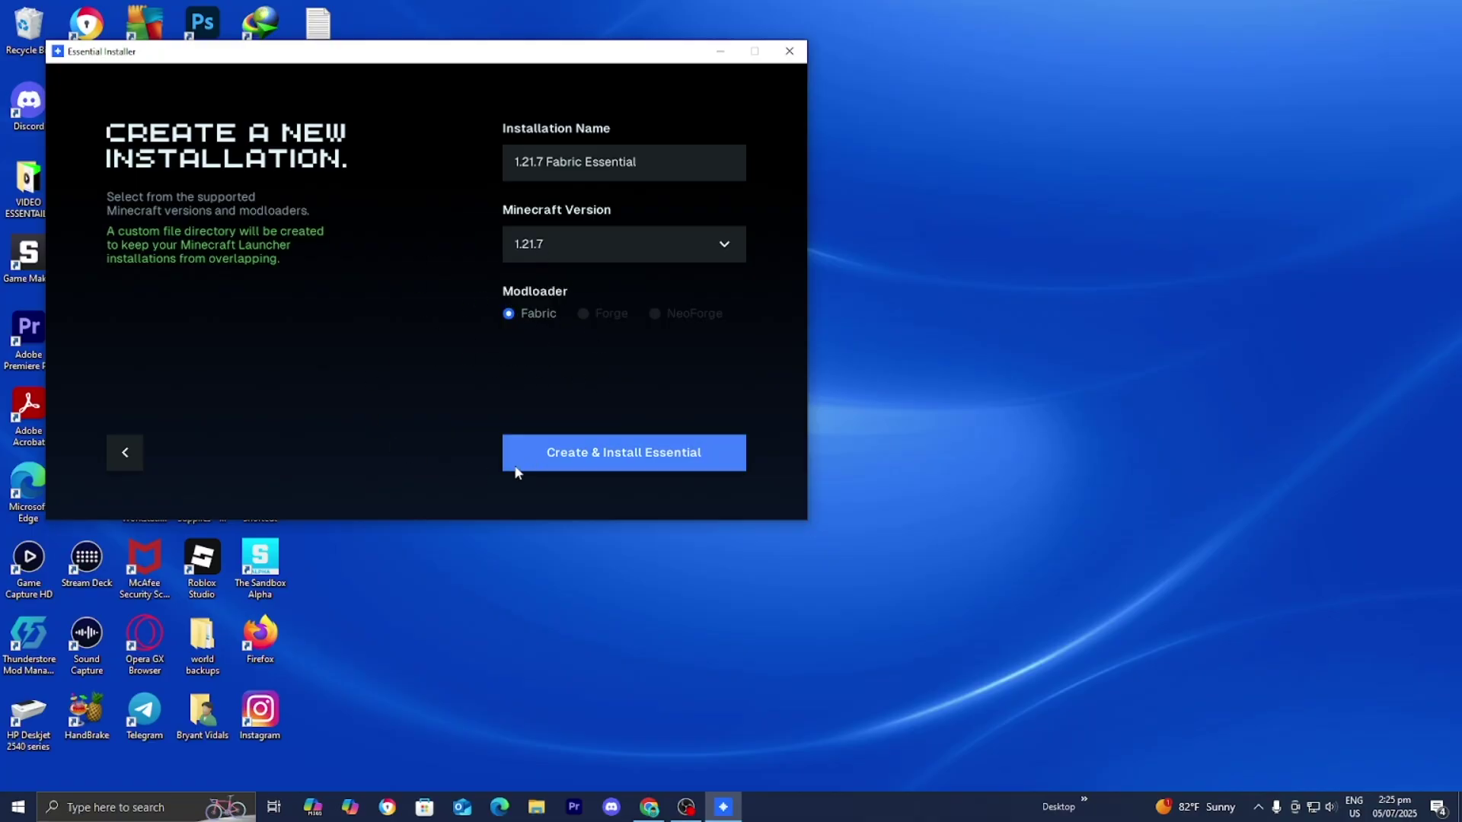
pyautogui.click(539, 455)
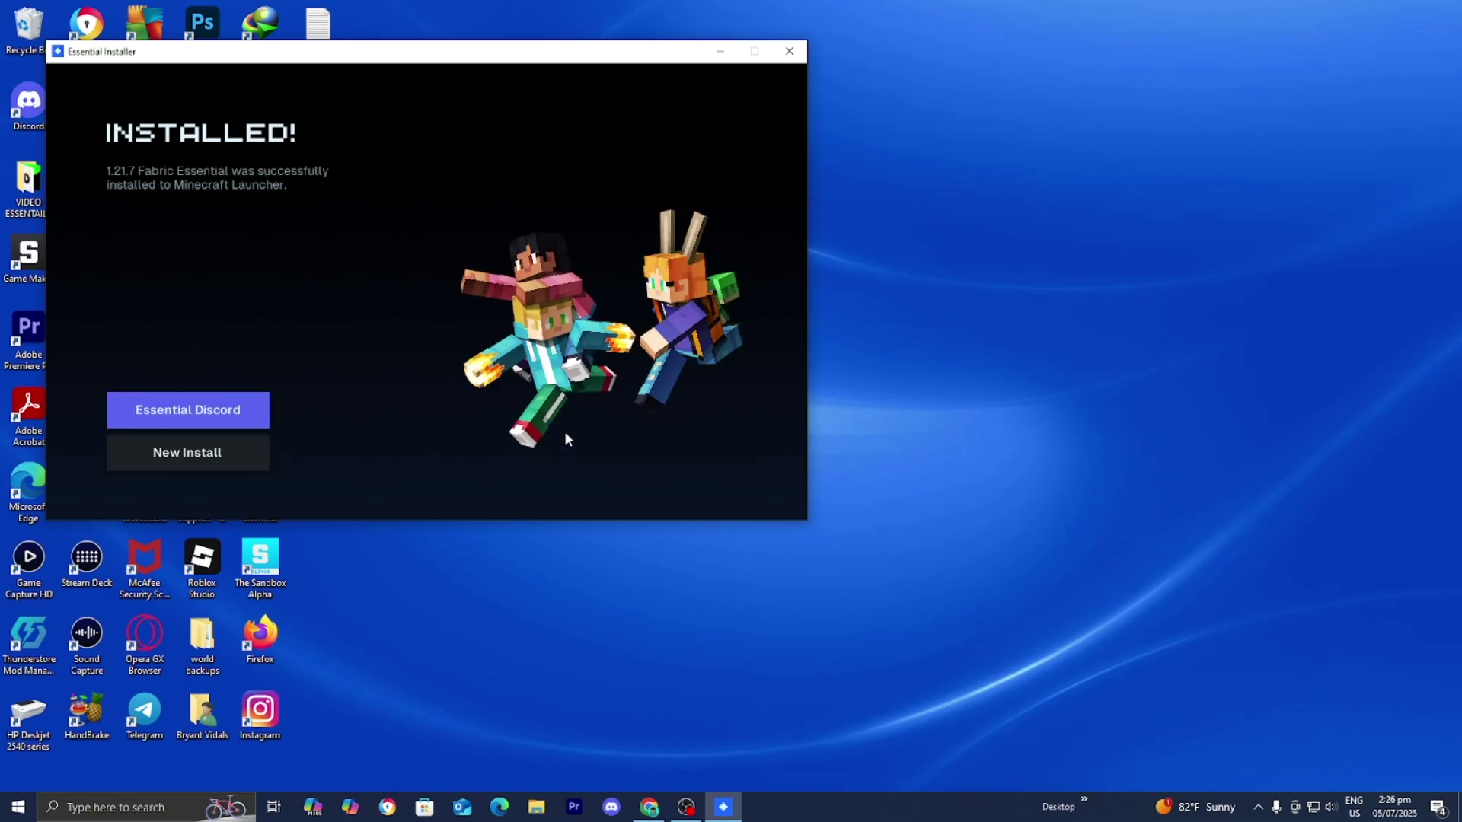
pyautogui.click(791, 51)
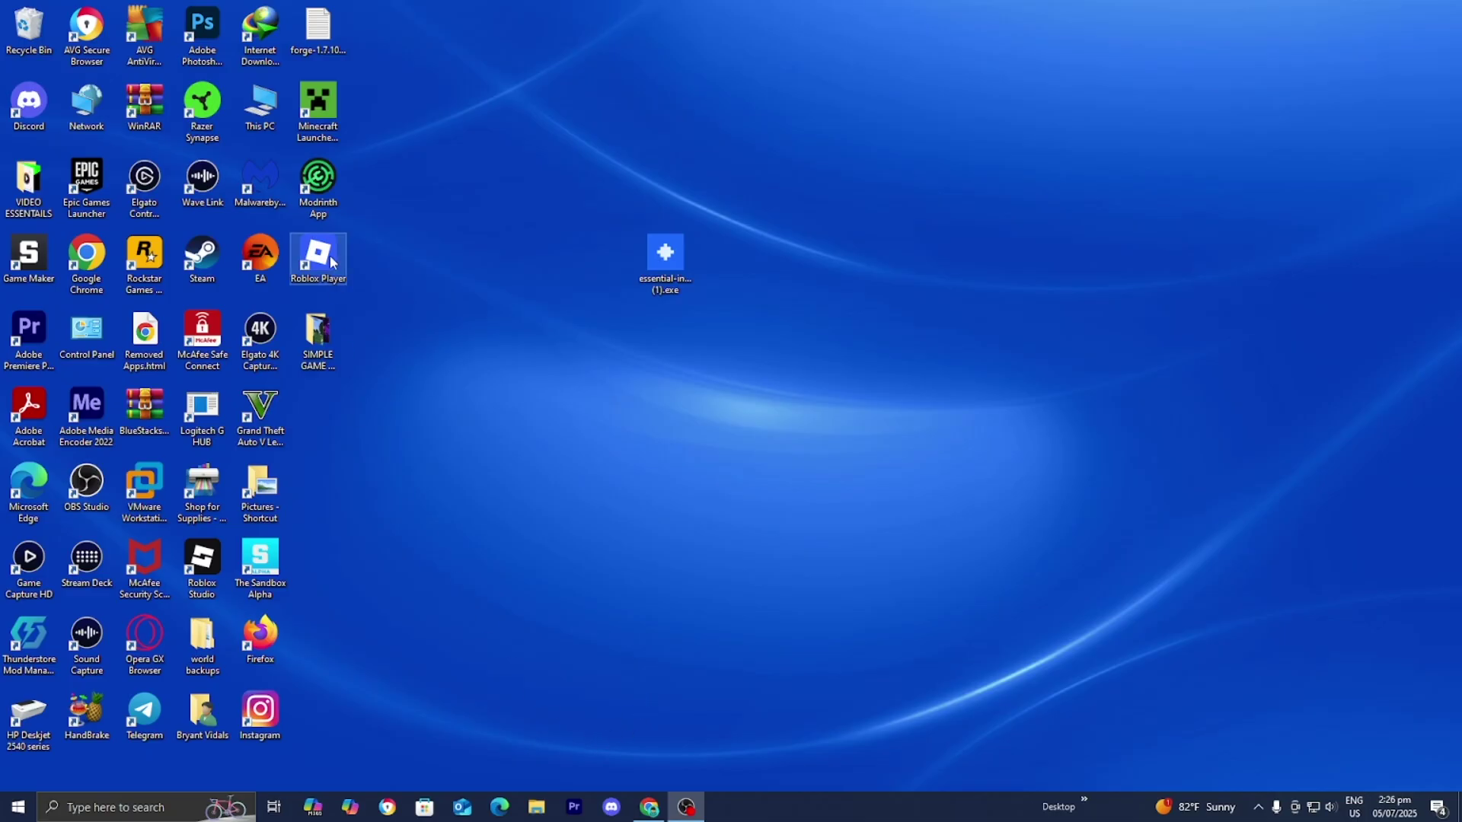
# - Open the Minecraft Launcher, start the 1.21.7 Fabric Essential installation and maximize the game window
pyautogui.doubleClick(318, 121)
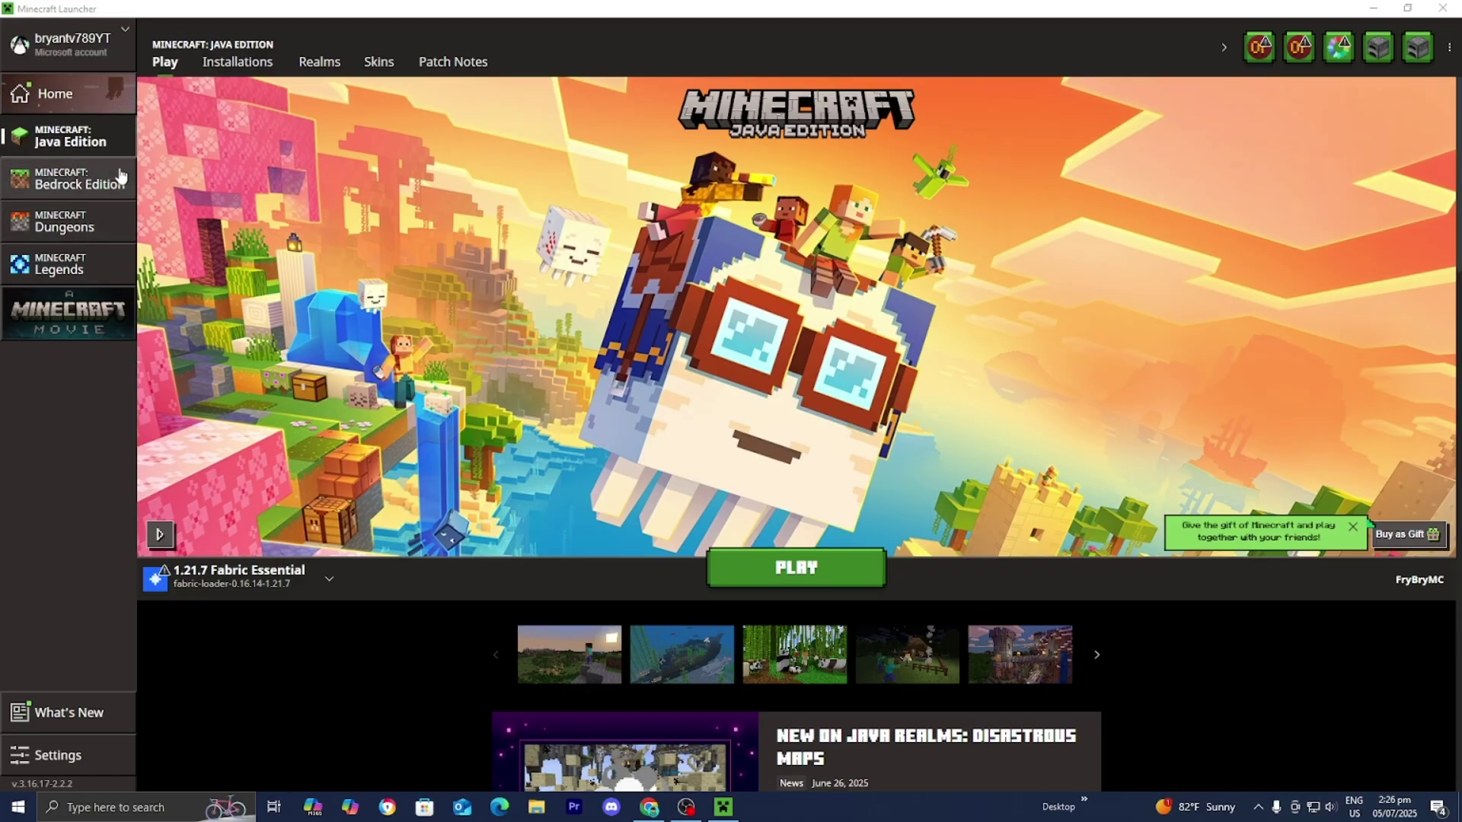
pyautogui.click(272, 64)
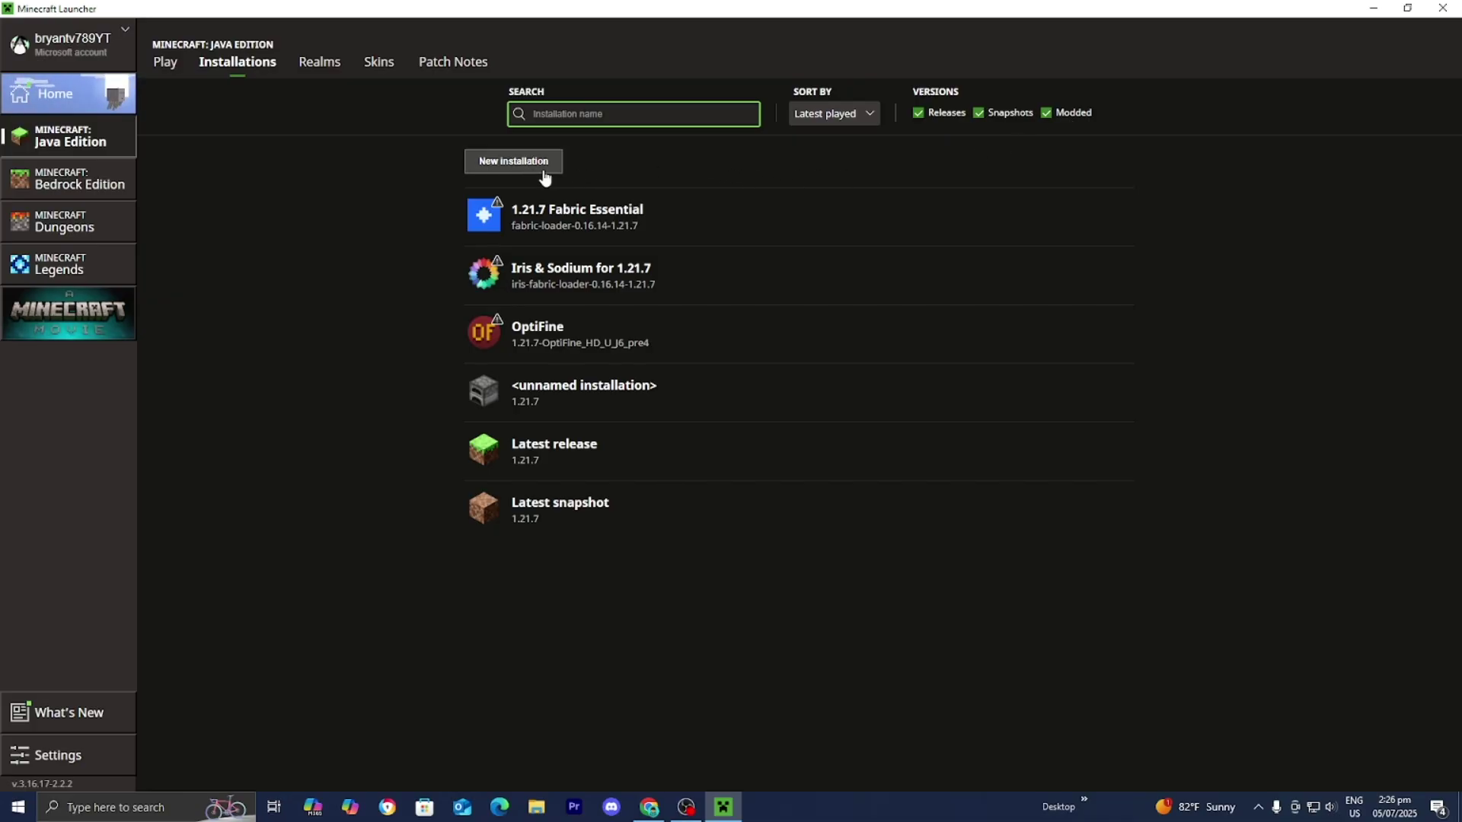
pyautogui.moveTo(496, 208)
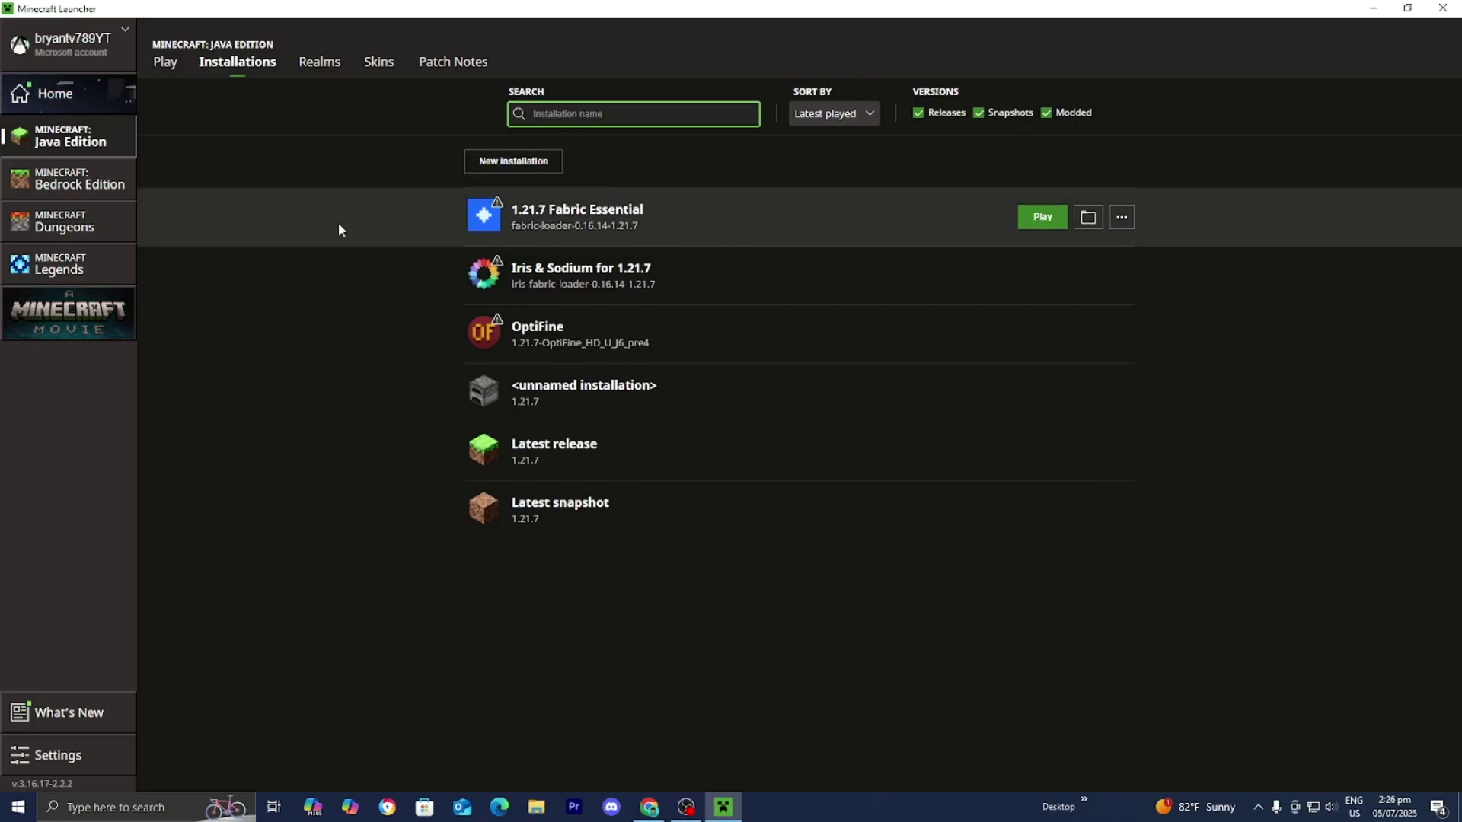
pyautogui.click(1040, 216)
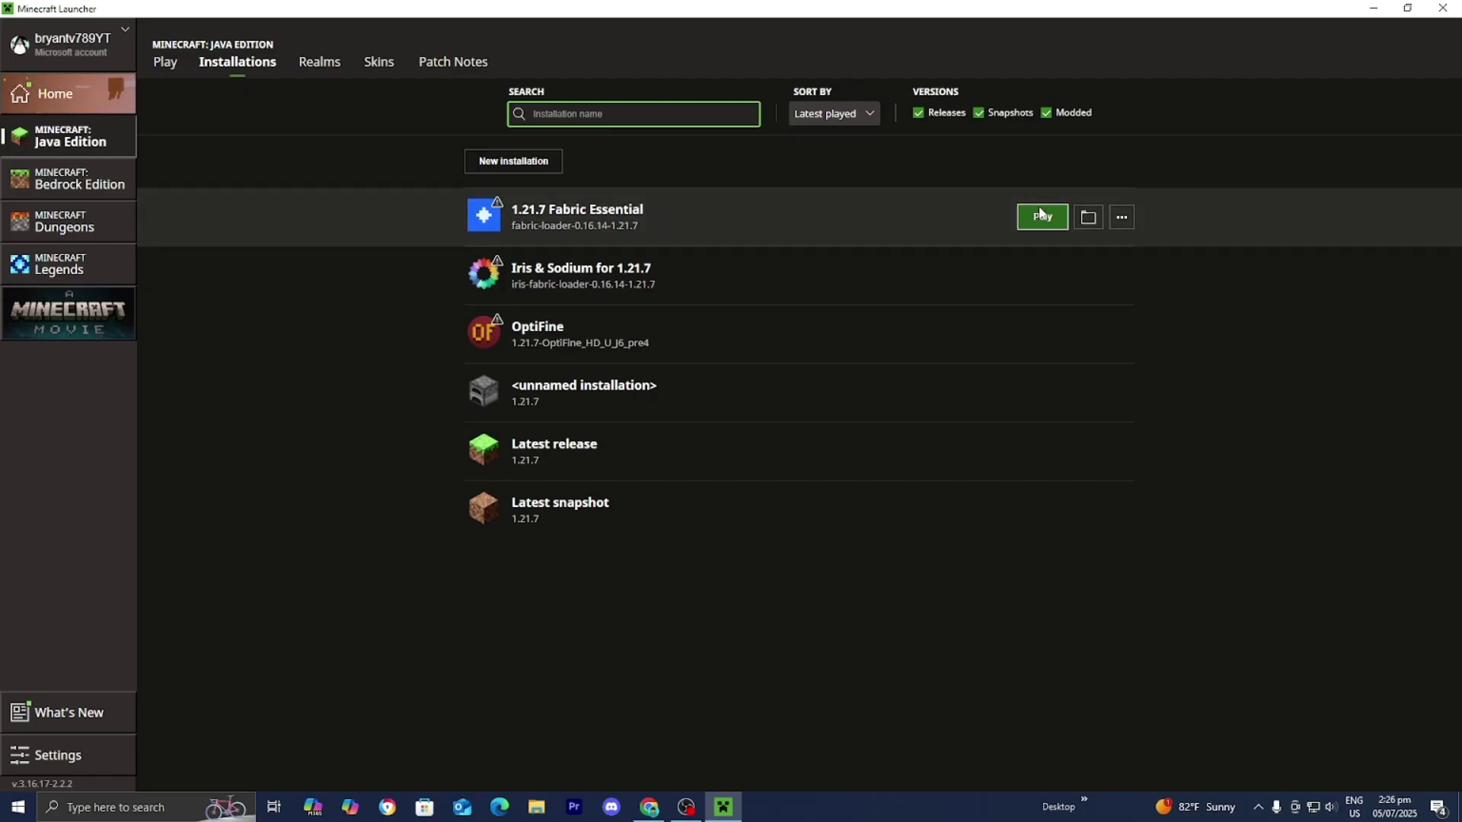
pyautogui.click(750, 429)
pyautogui.click(897, 486)
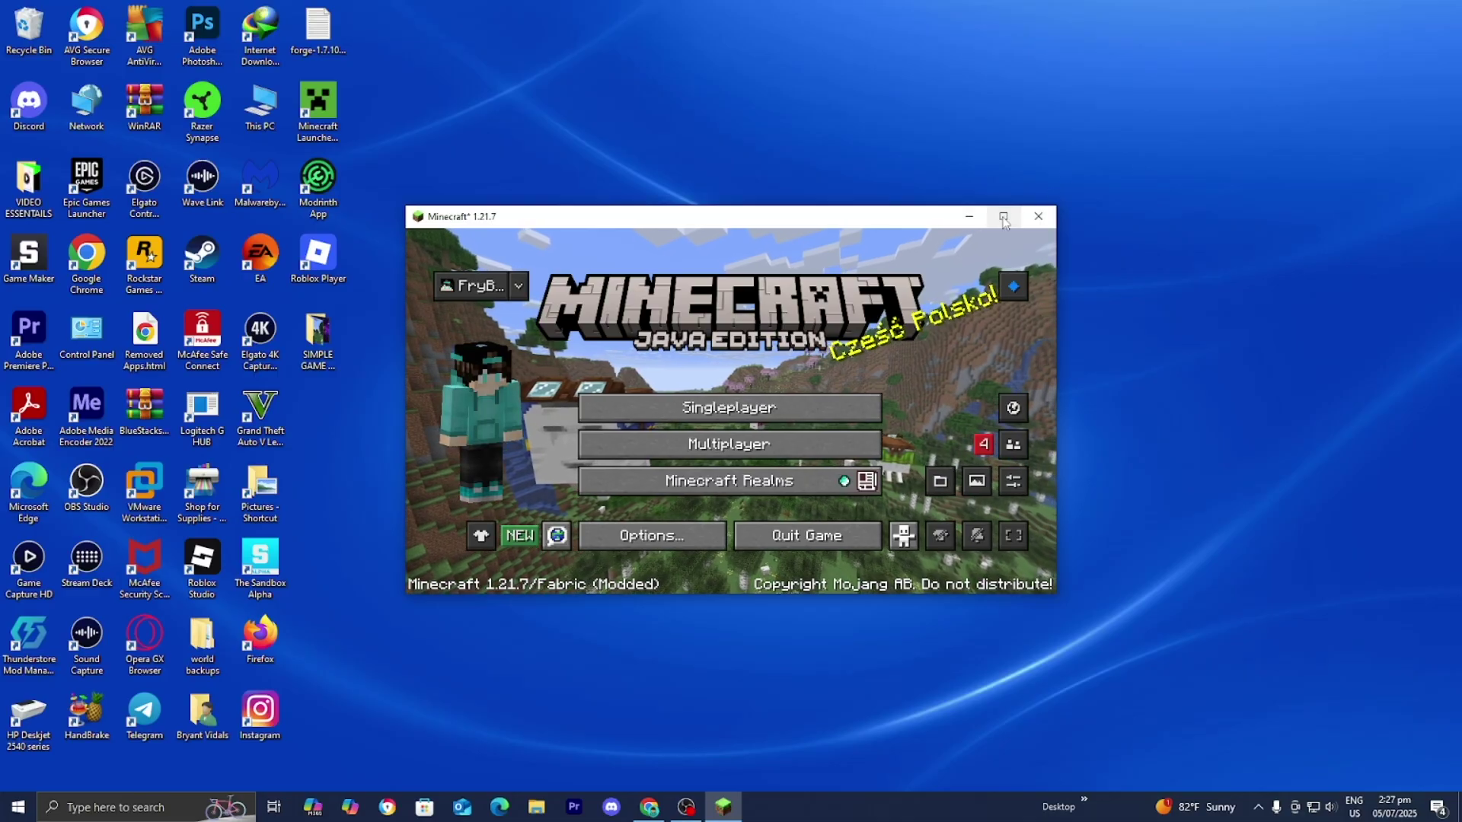
pyautogui.click(1003, 218)
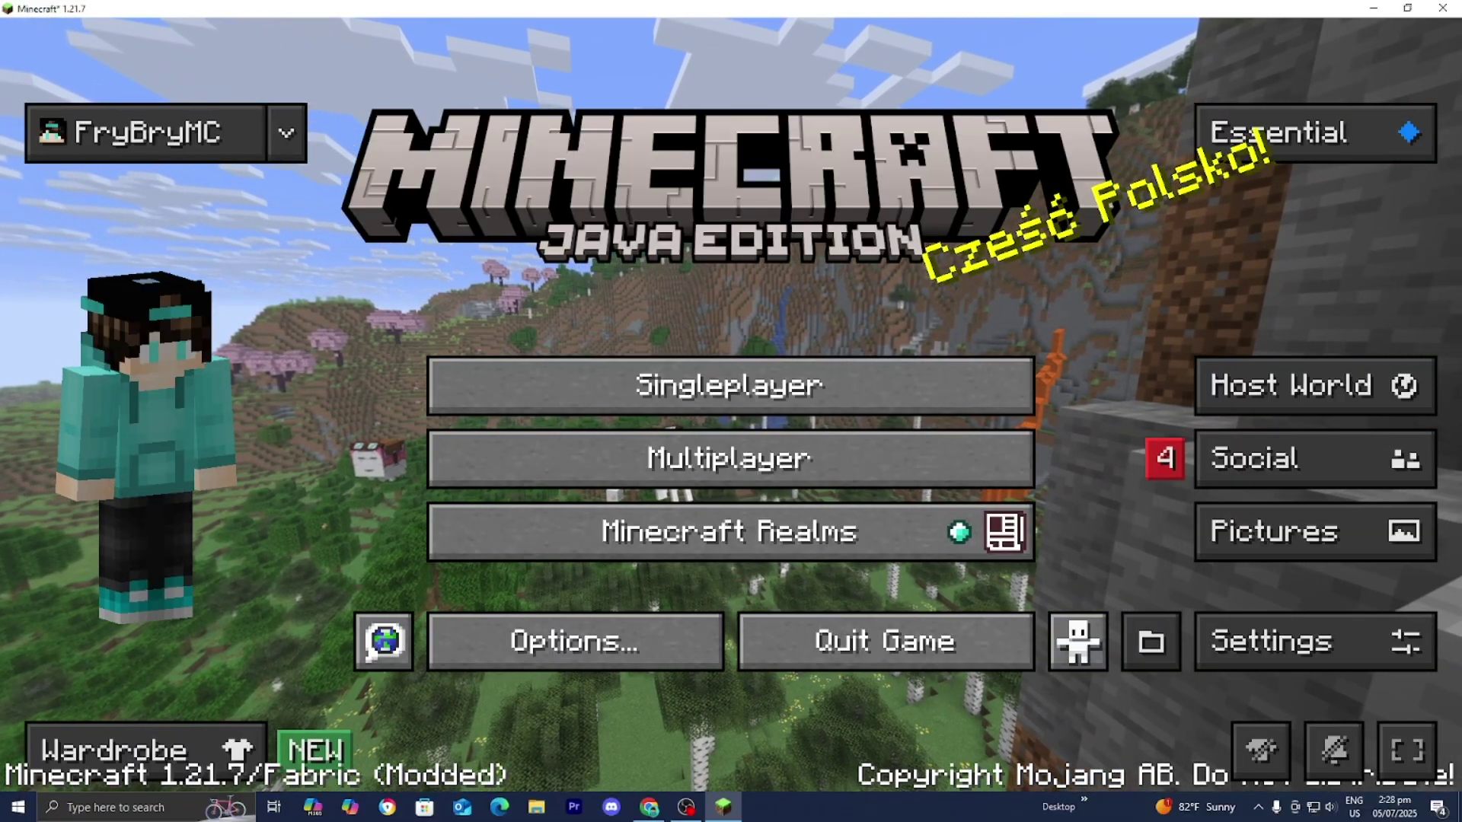
# - Create a new world through Host World with the game mode set to Creative, and walk forward in it
pyautogui.click(1273, 384)
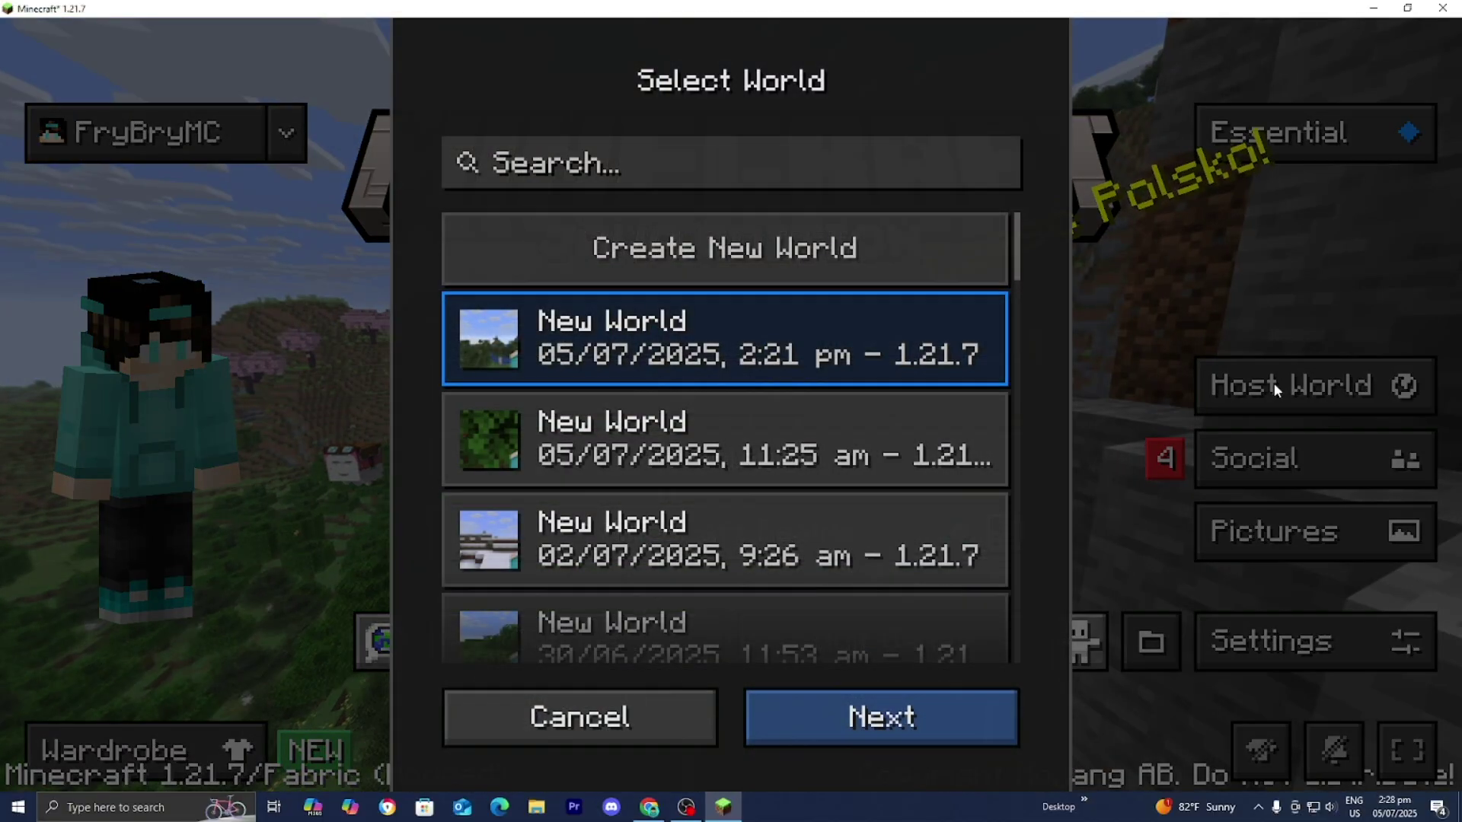
pyautogui.click(762, 248)
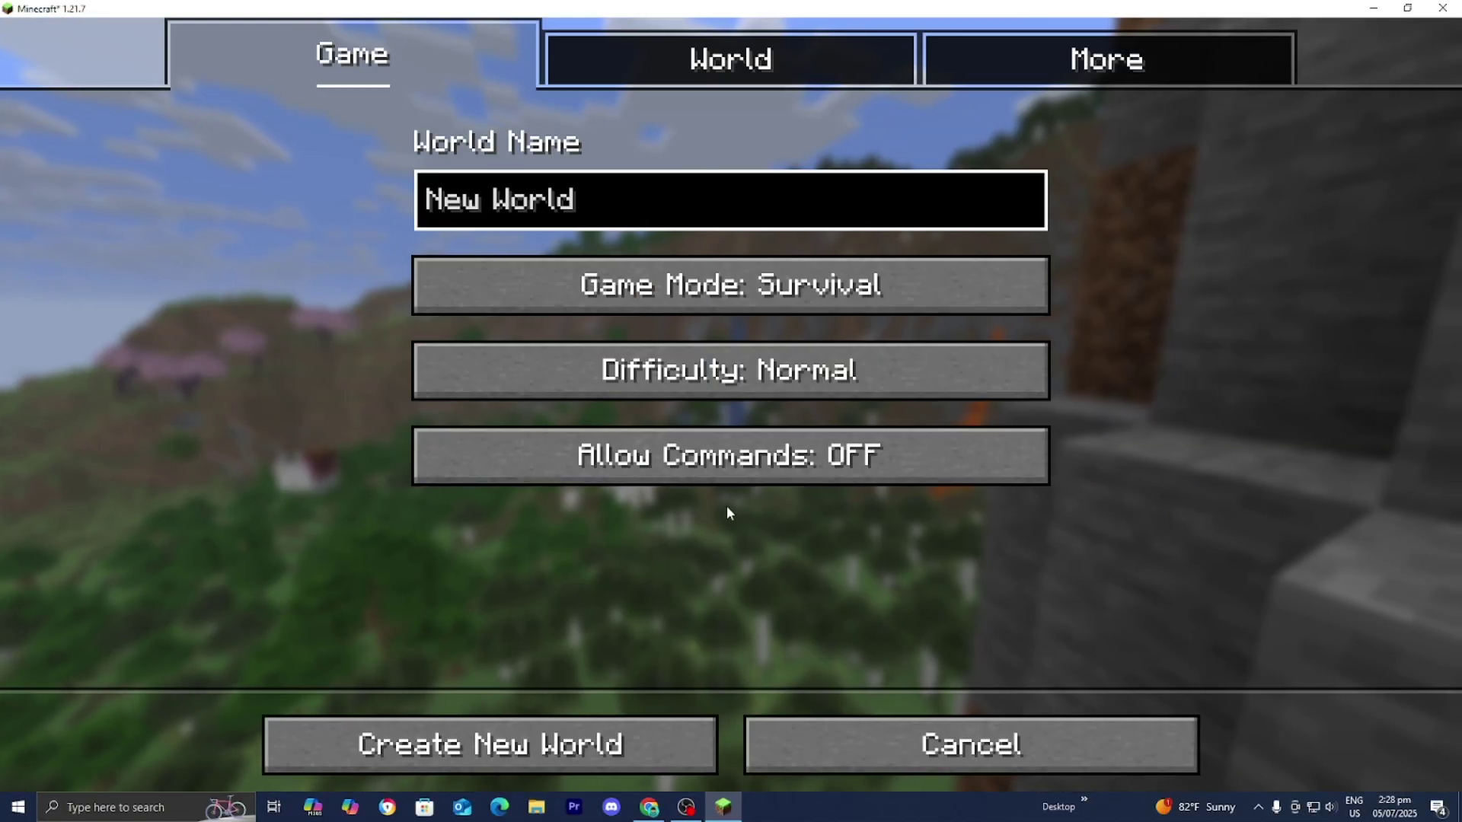
pyautogui.click(837, 289)
pyautogui.click(838, 290)
pyautogui.click(563, 723)
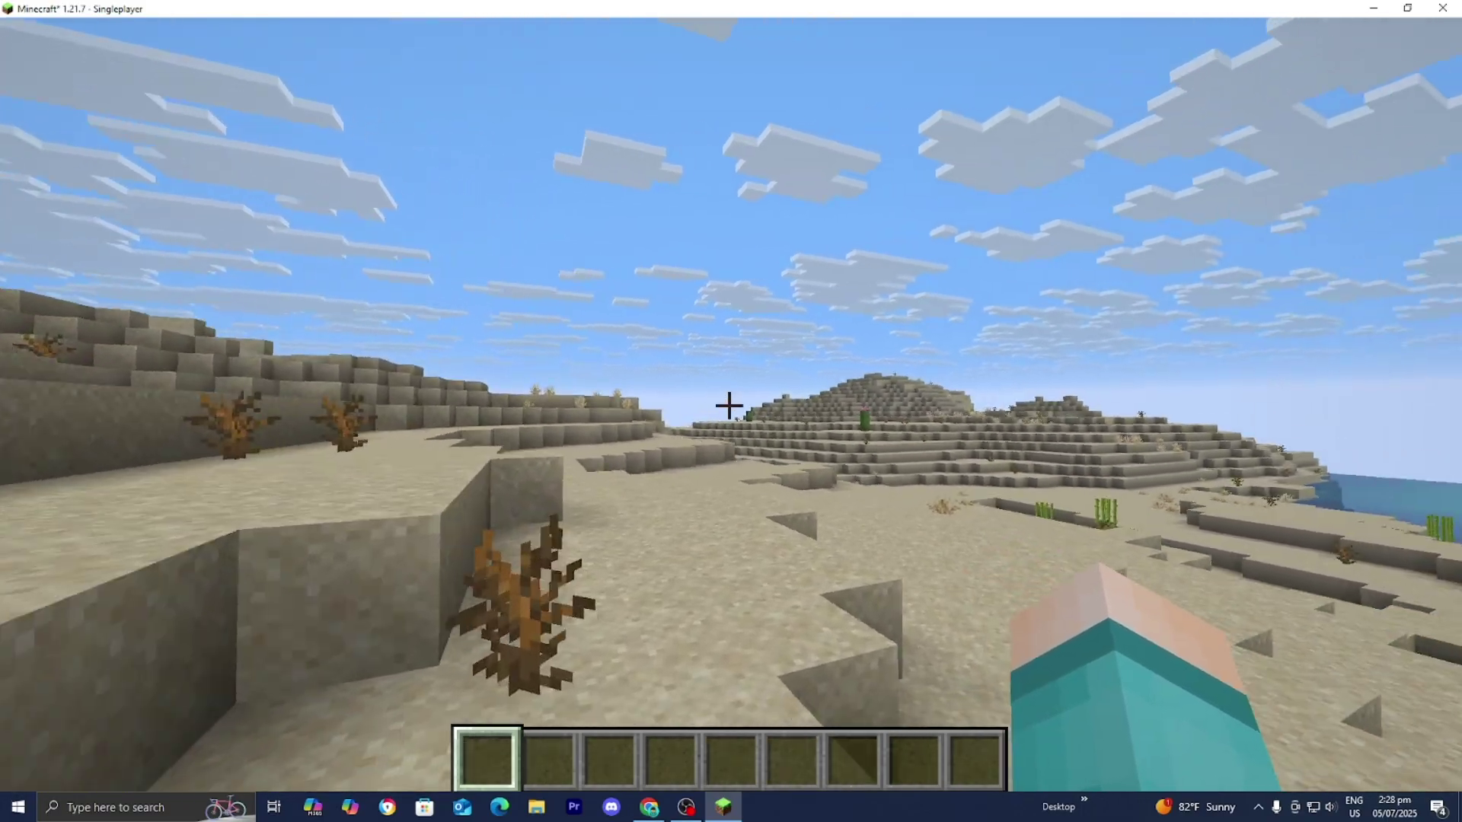
pyautogui.press('w')
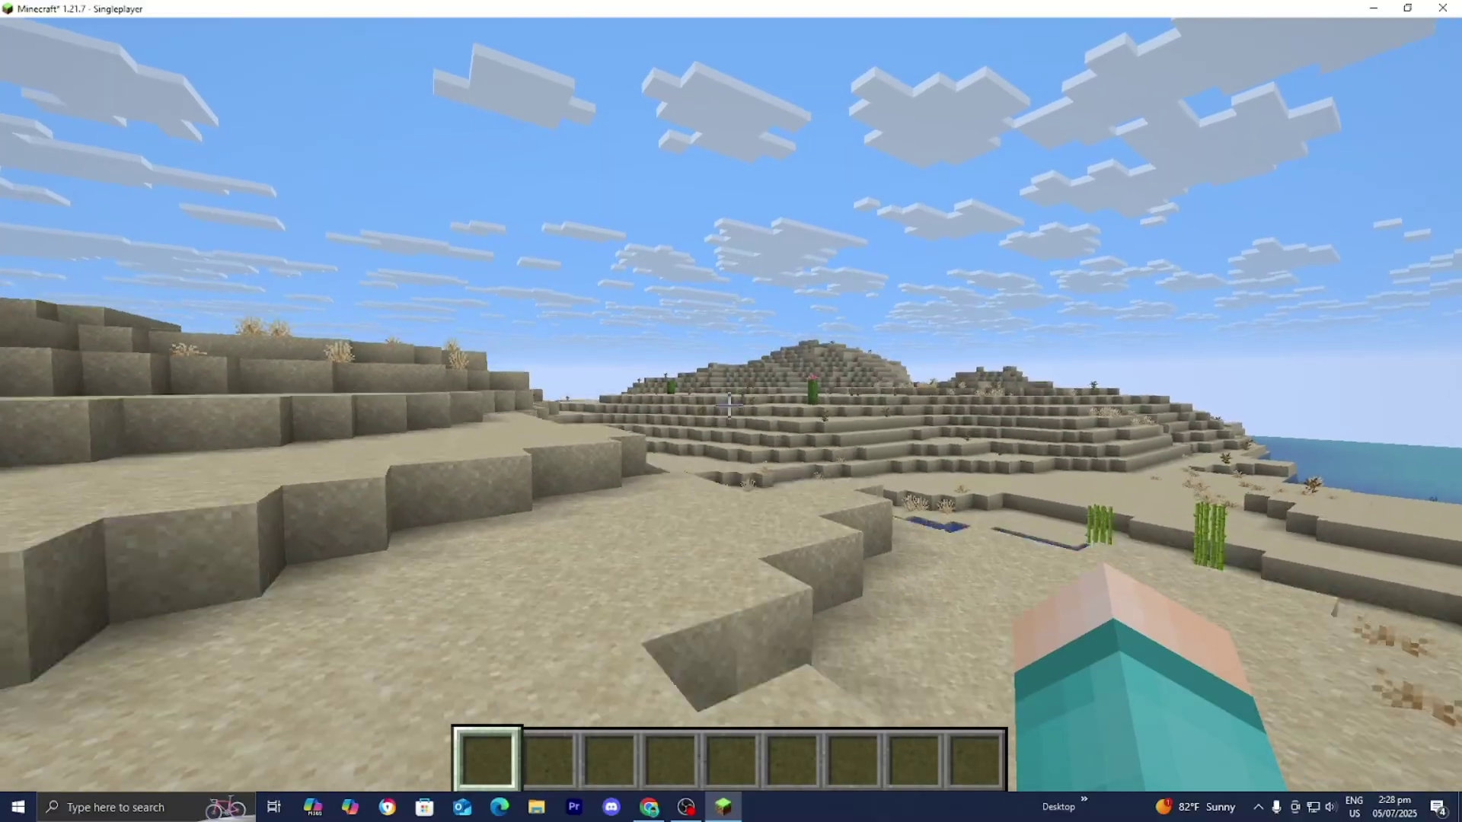
# - View the Add Friend prompt in Essential's Social screen and return to the game menu without adding anyone
pyautogui.press('Escape')
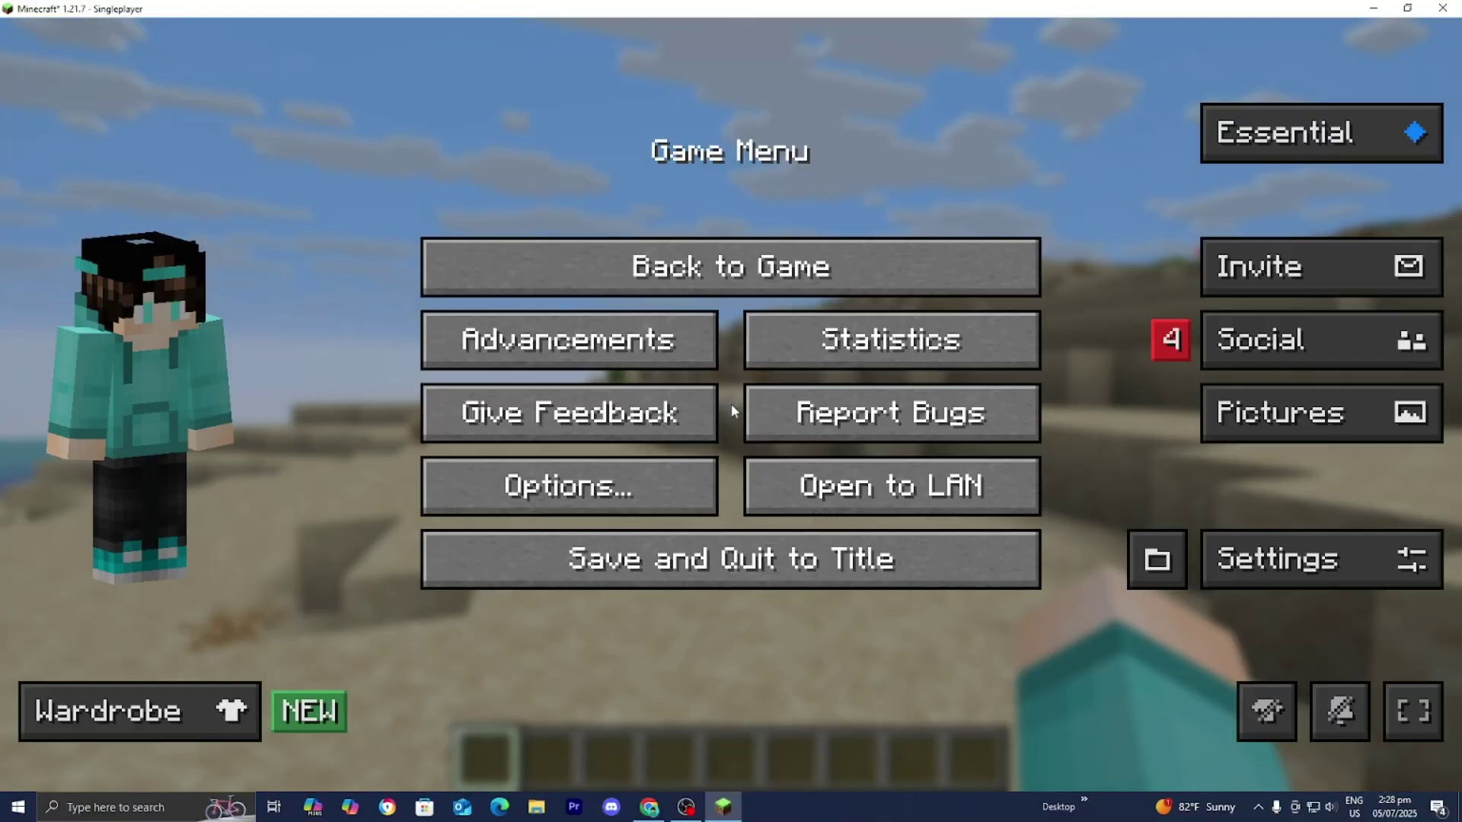
pyautogui.click(1306, 347)
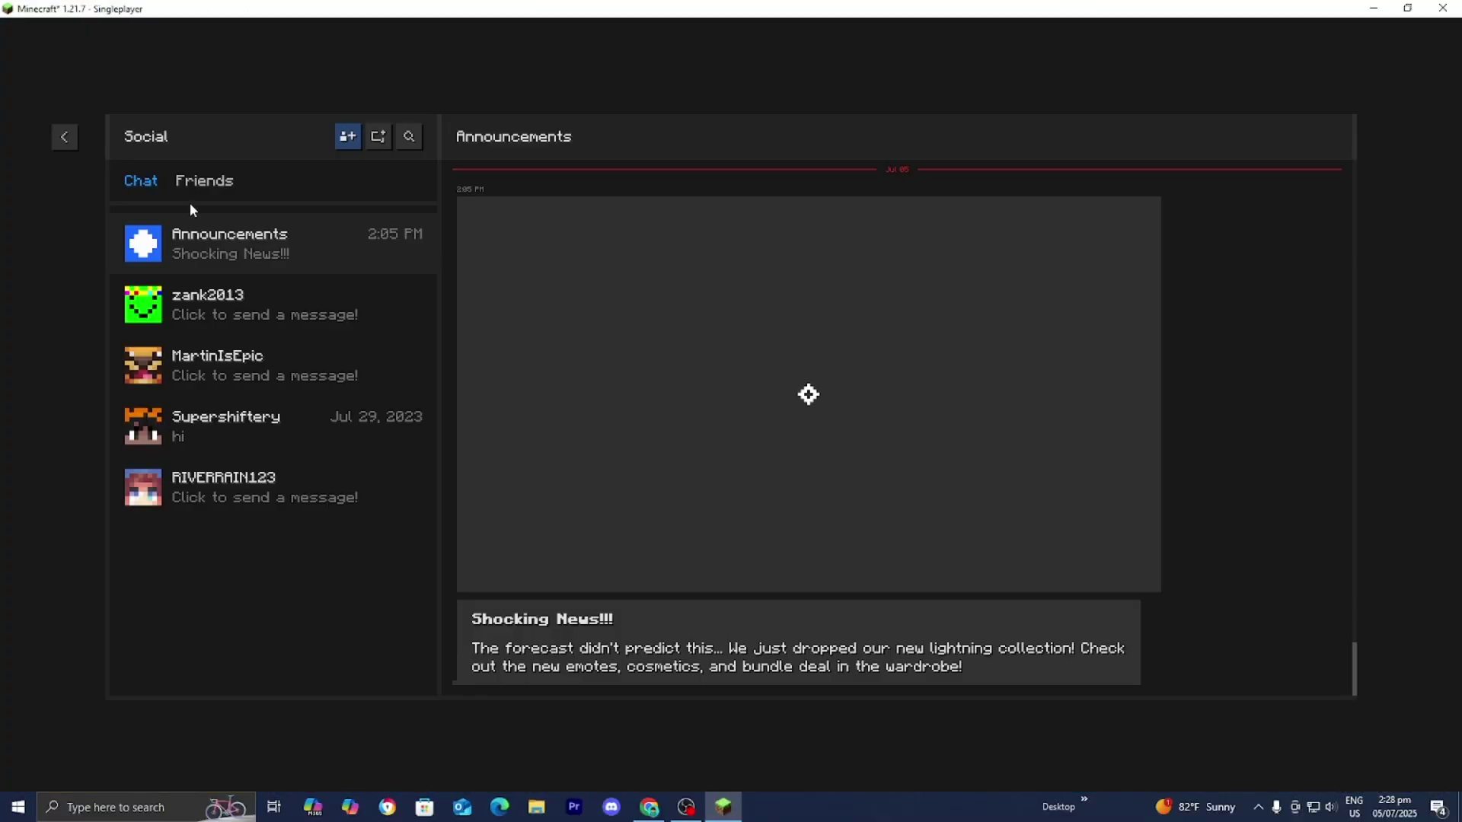
pyautogui.click(347, 137)
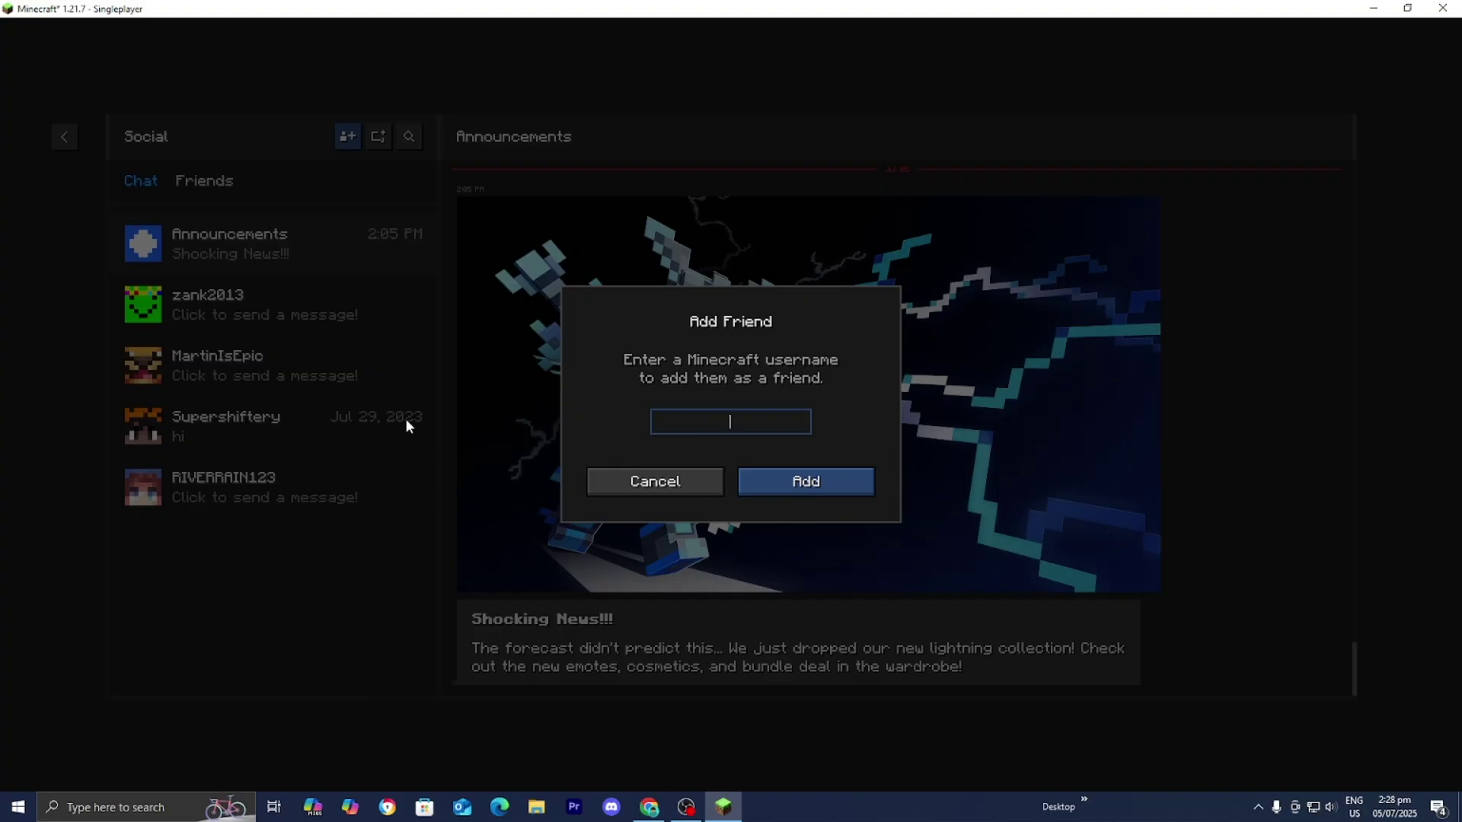
pyautogui.press('Escape')
pyautogui.click(65, 137)
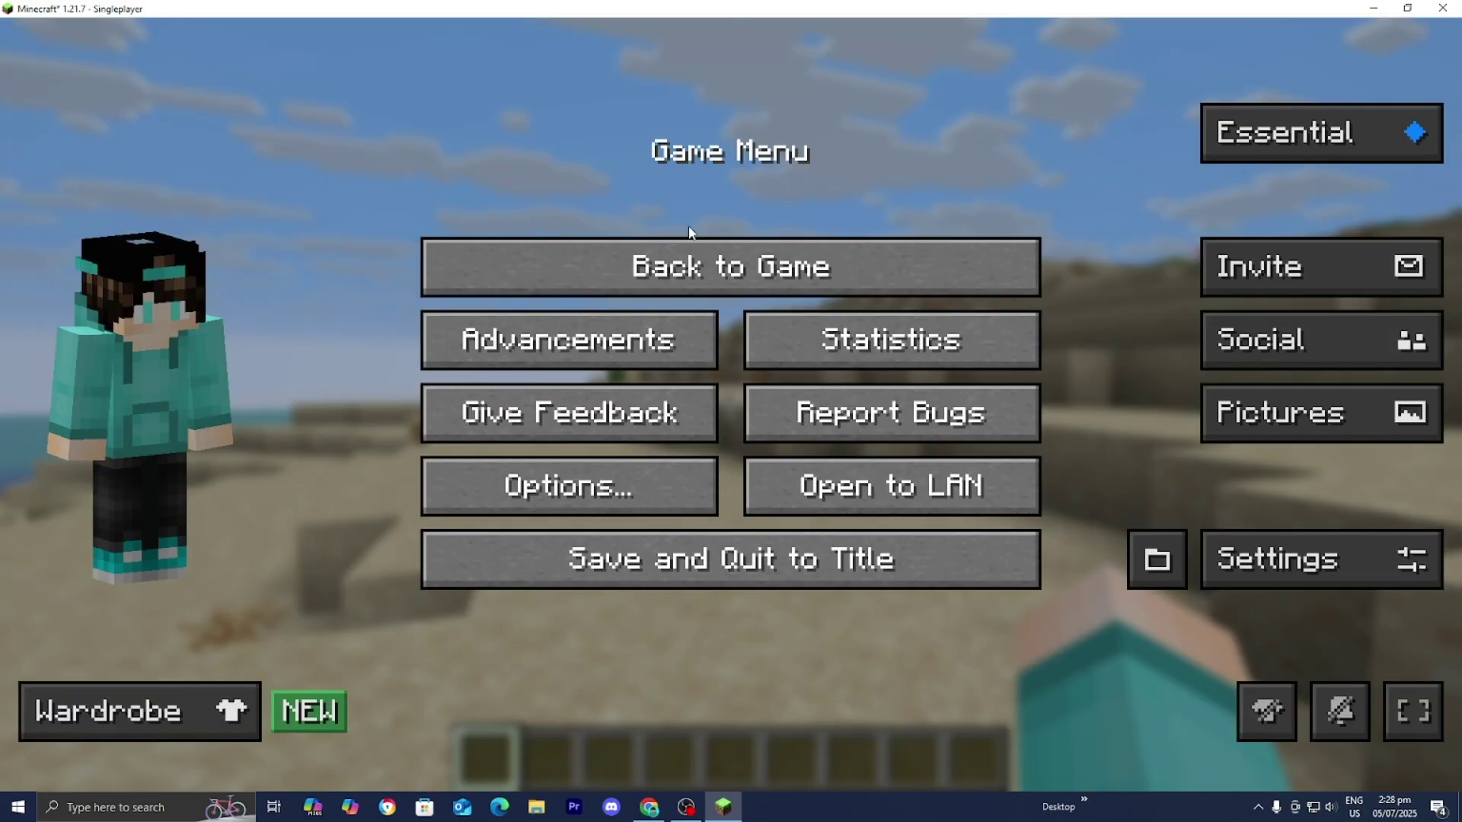
# - Host the current world for invites, hiding the IP warning in future and accepting Creative mode, Normal difficulty and cheats enabled
pyautogui.click(1281, 274)
pyautogui.click(857, 449)
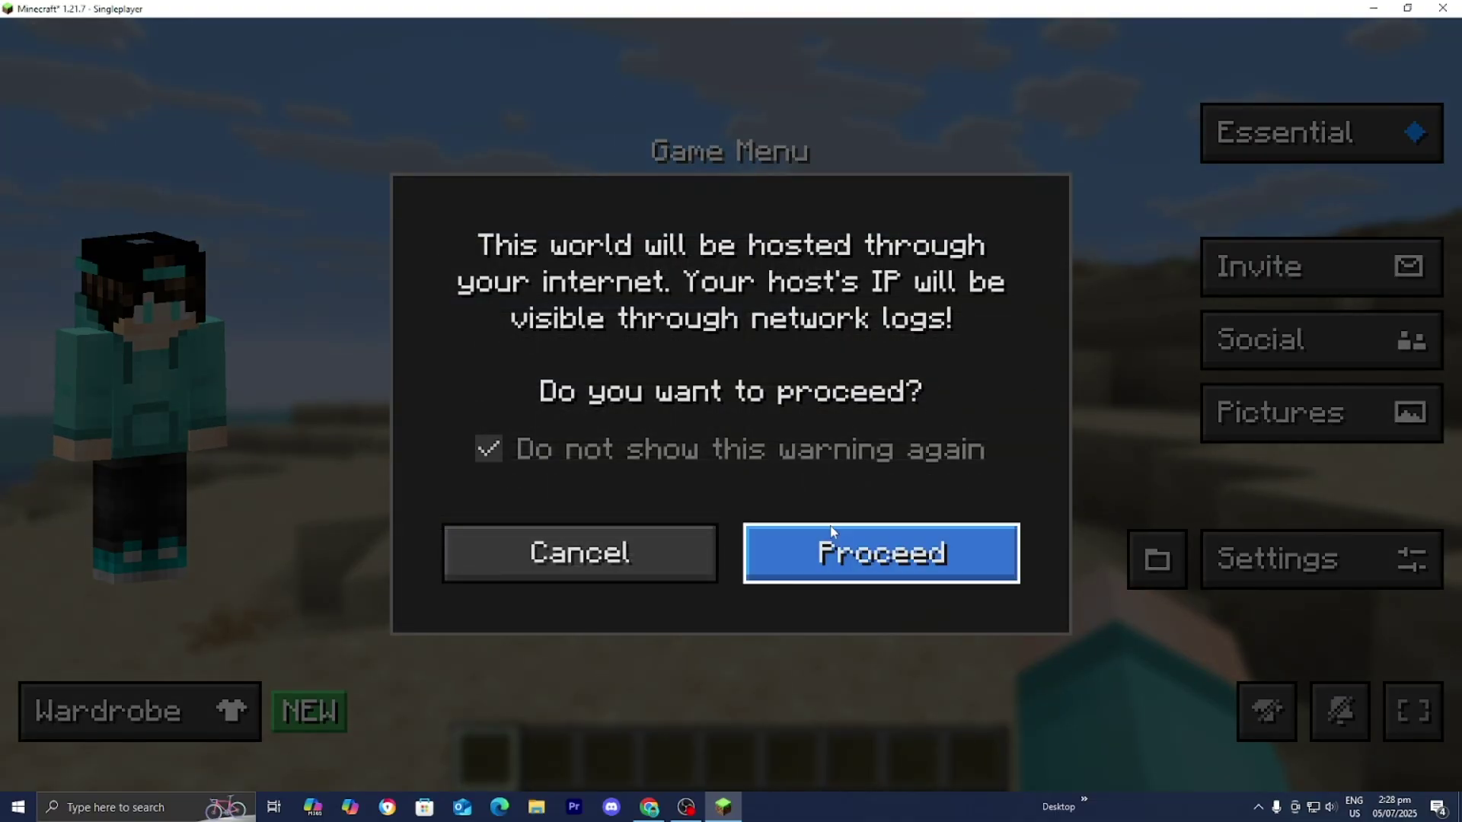
pyautogui.click(838, 542)
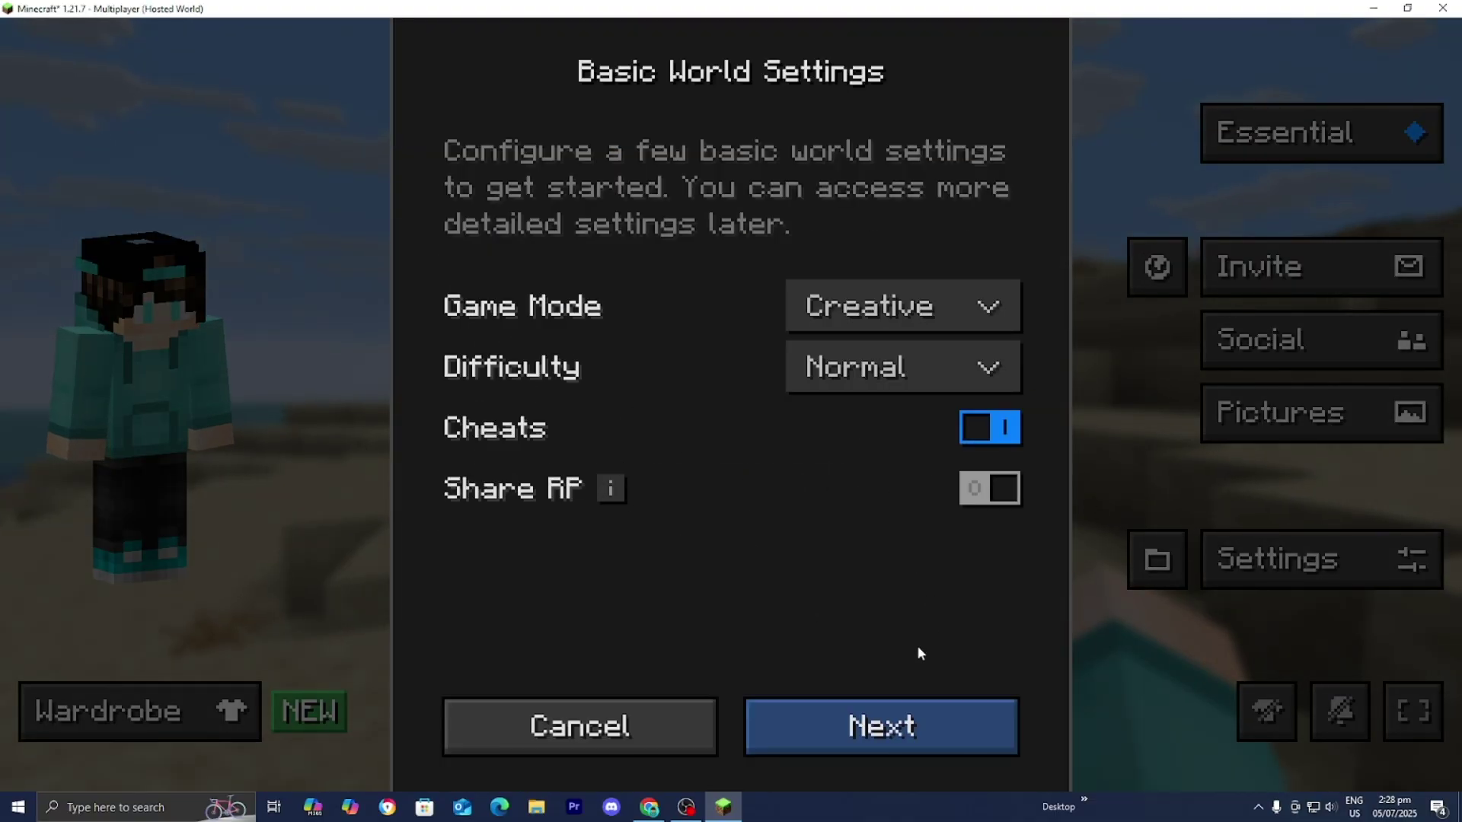
pyautogui.click(876, 746)
# - Invite all four listed friends to the hosted world and return to the game
pyautogui.click(993, 267)
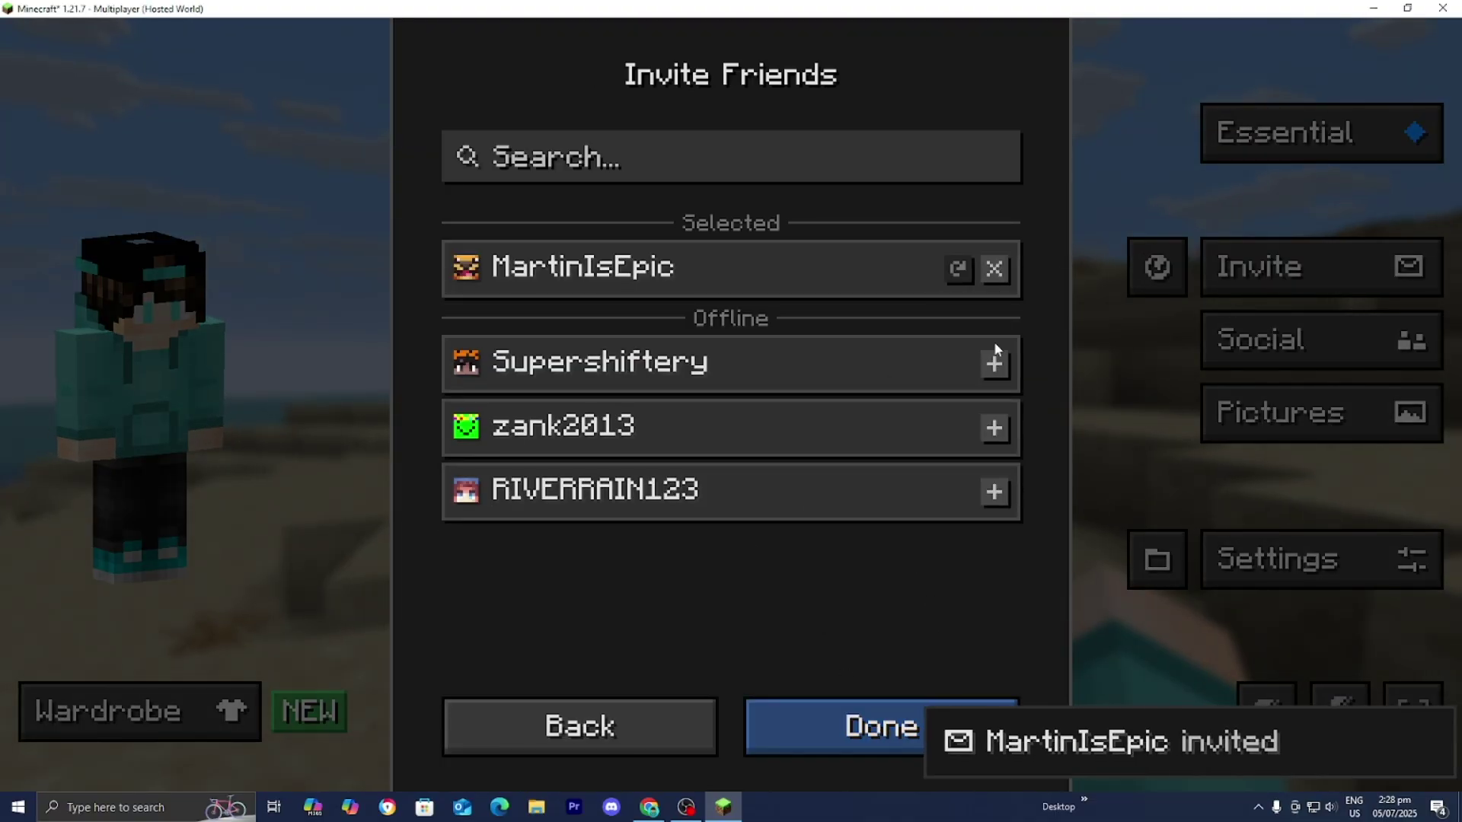
pyautogui.click(993, 362)
pyautogui.click(994, 426)
pyautogui.click(993, 490)
pyautogui.click(816, 750)
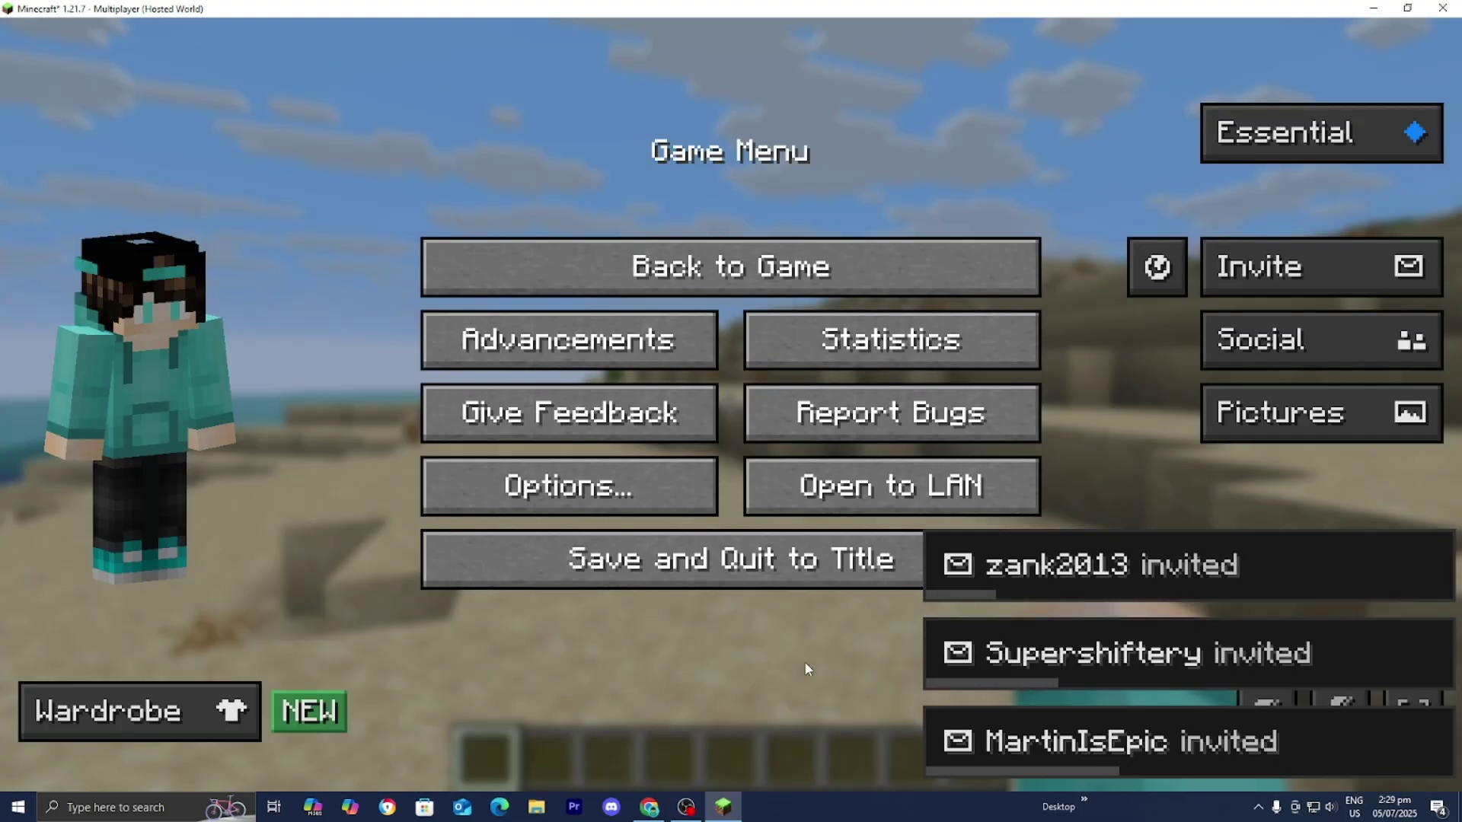
pyautogui.click(731, 266)
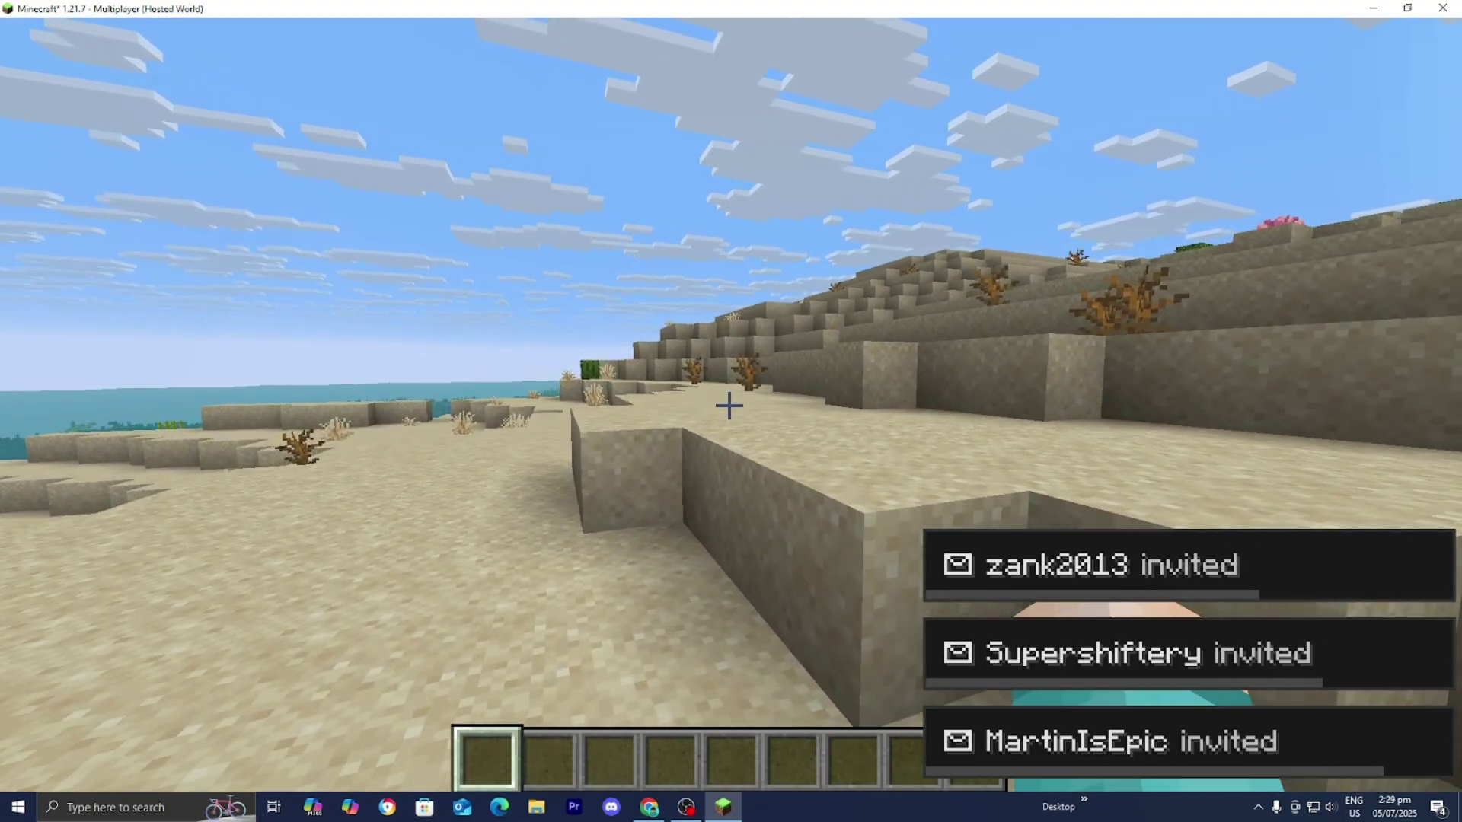